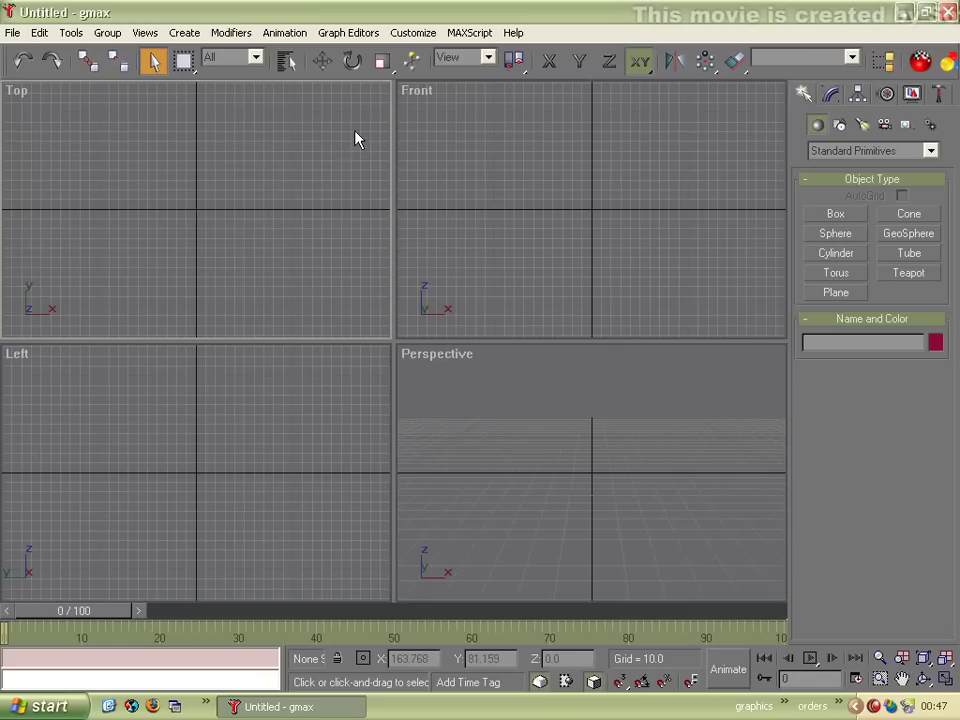
# Step: Run the Desktop script CNC_Toolkit_Beta_MaxScript_3.18.mse and move its panel to the right
pyautogui.click(468, 34)
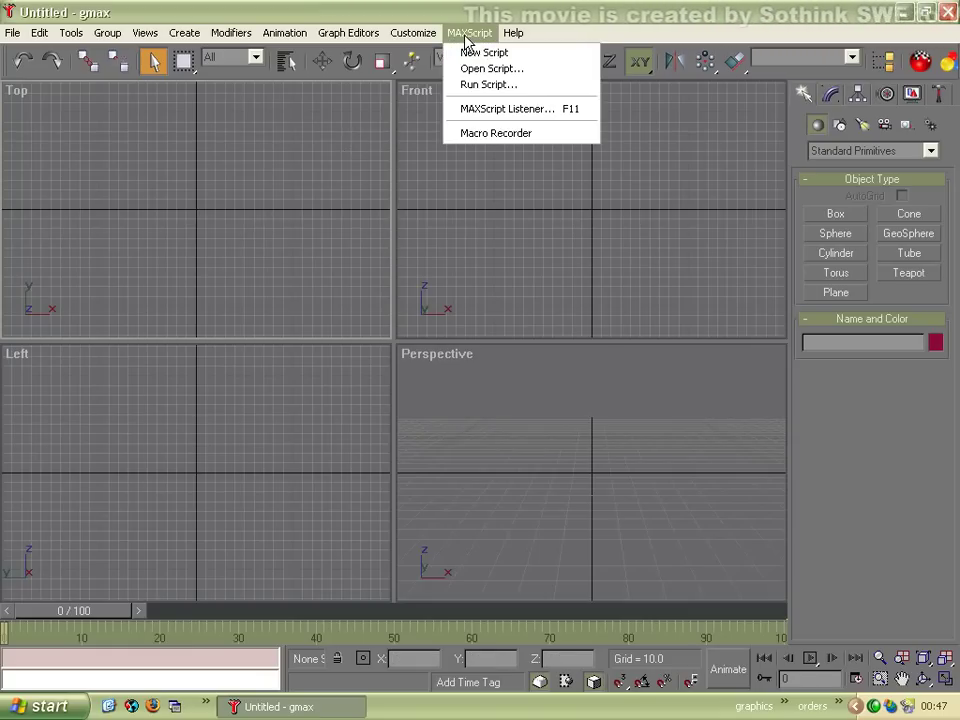
pyautogui.click(476, 88)
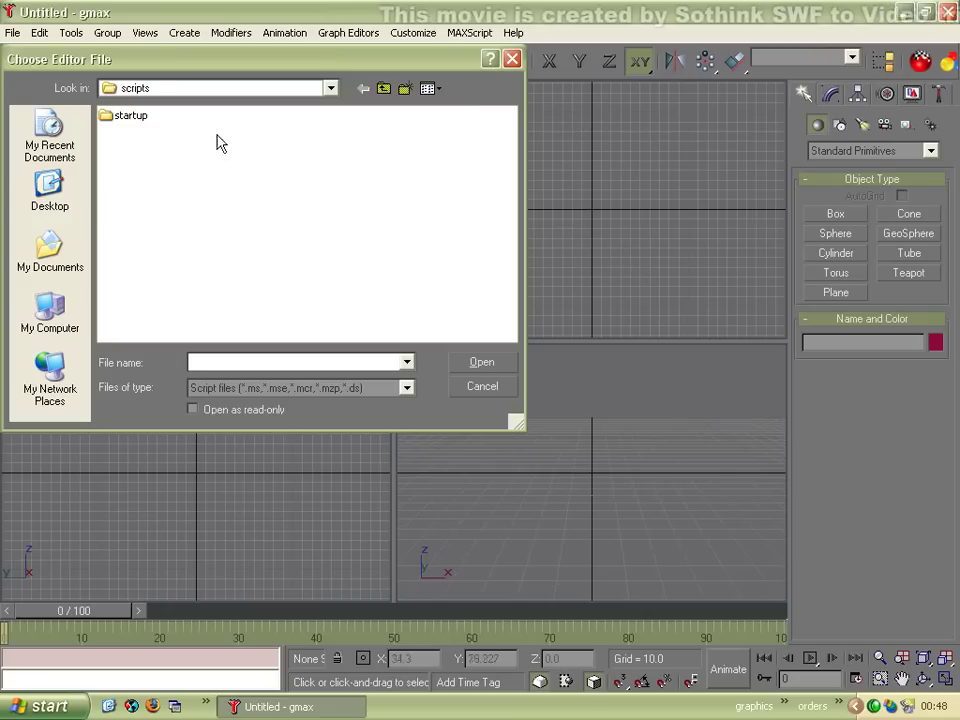
pyautogui.click(50, 190)
pyautogui.click(456, 334)
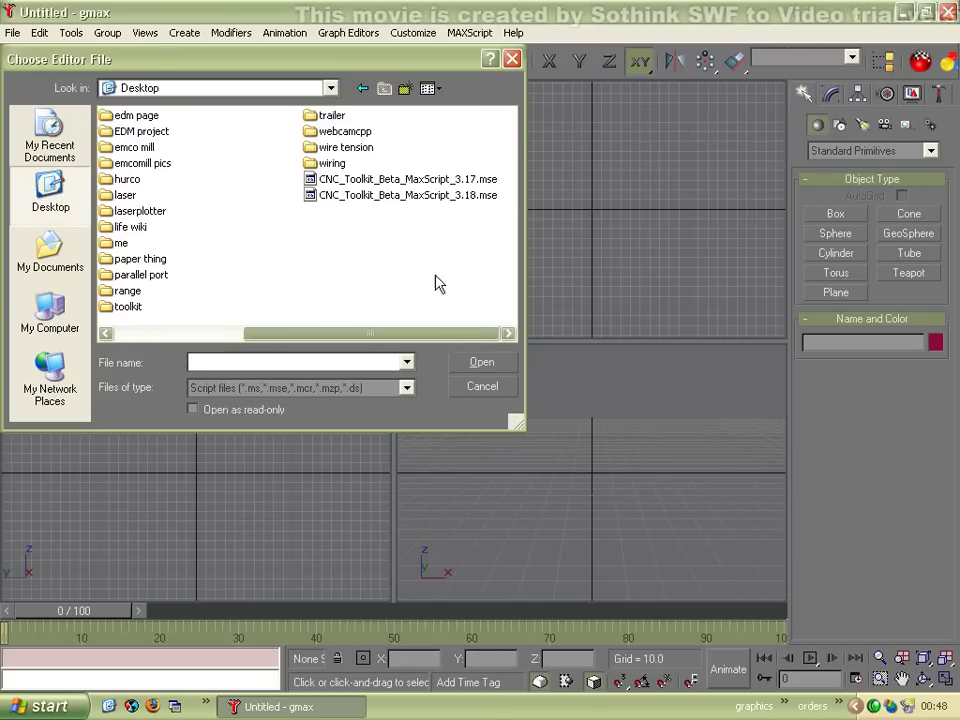
pyautogui.click(435, 196)
pyautogui.click(483, 363)
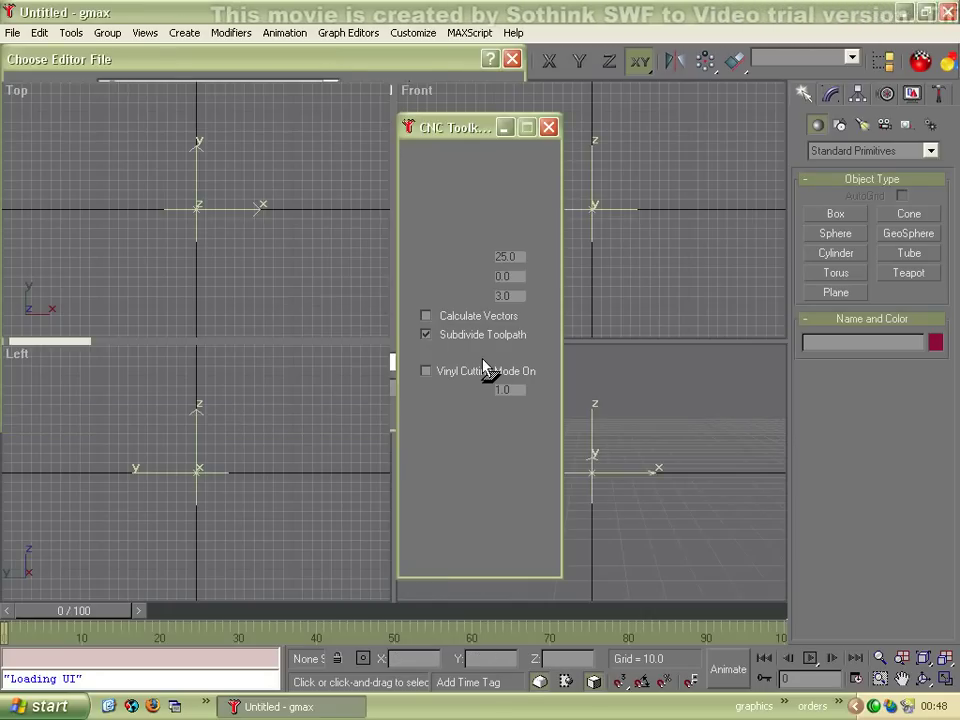
pyautogui.moveTo(465, 133); pyautogui.dragTo(645, 130)
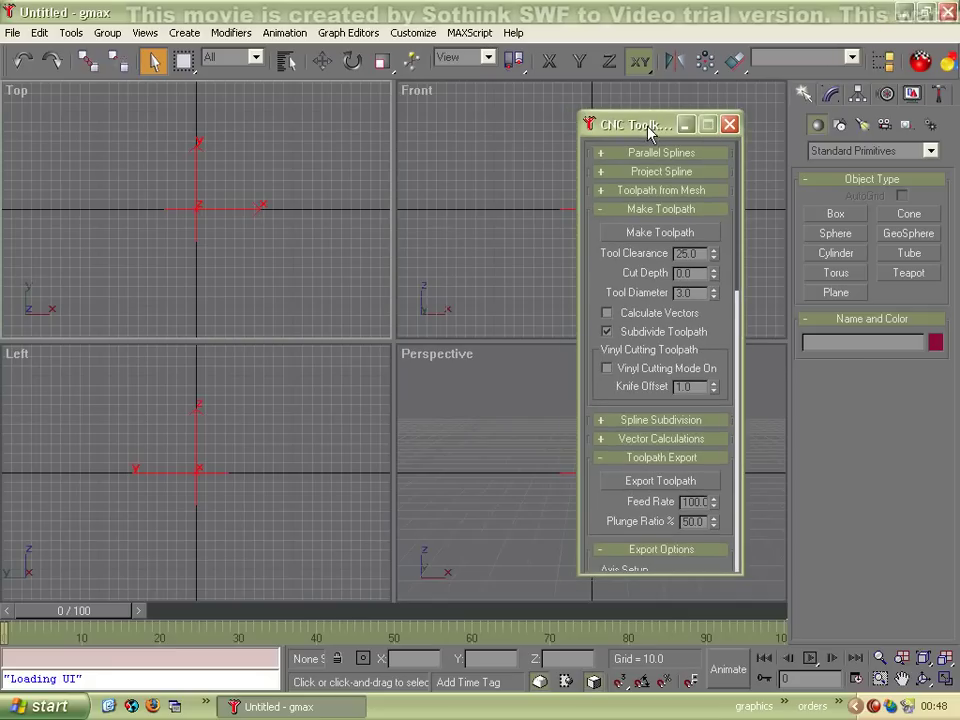
# Step: Collapse the Make Toolpath, Toolpath Export, Export Options and About rollouts
pyautogui.click(600, 210)
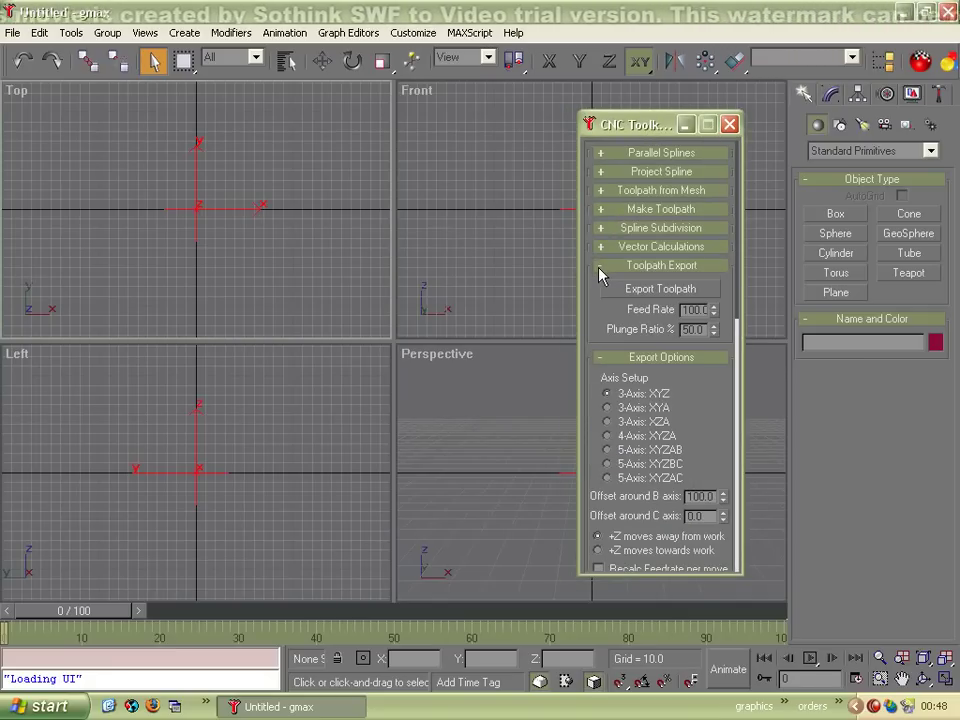
pyautogui.click(601, 267)
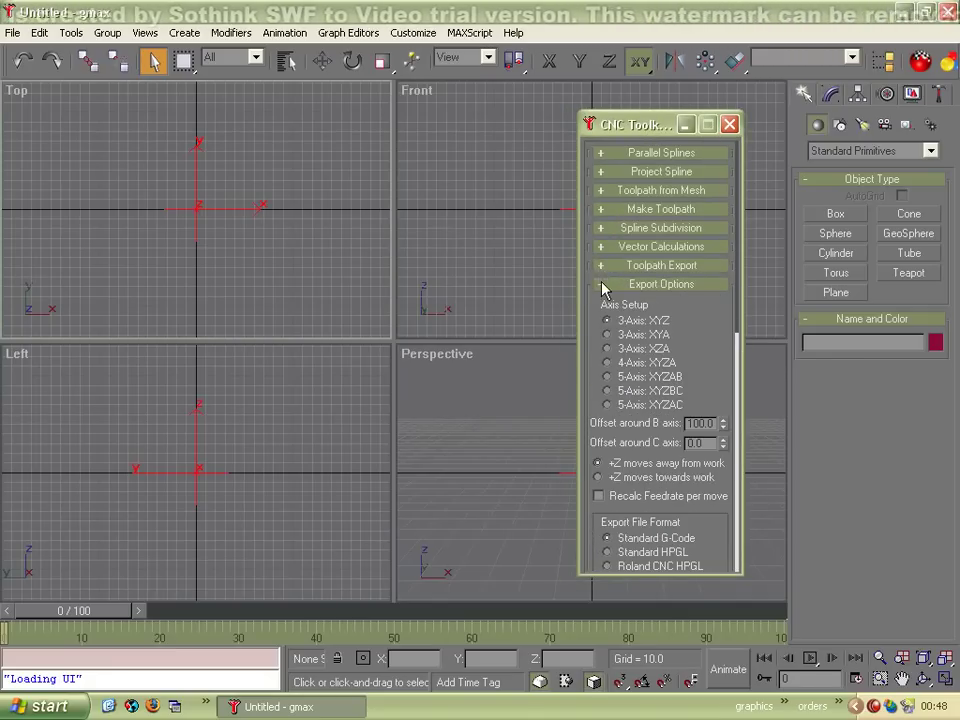
pyautogui.click(601, 285)
pyautogui.click(602, 342)
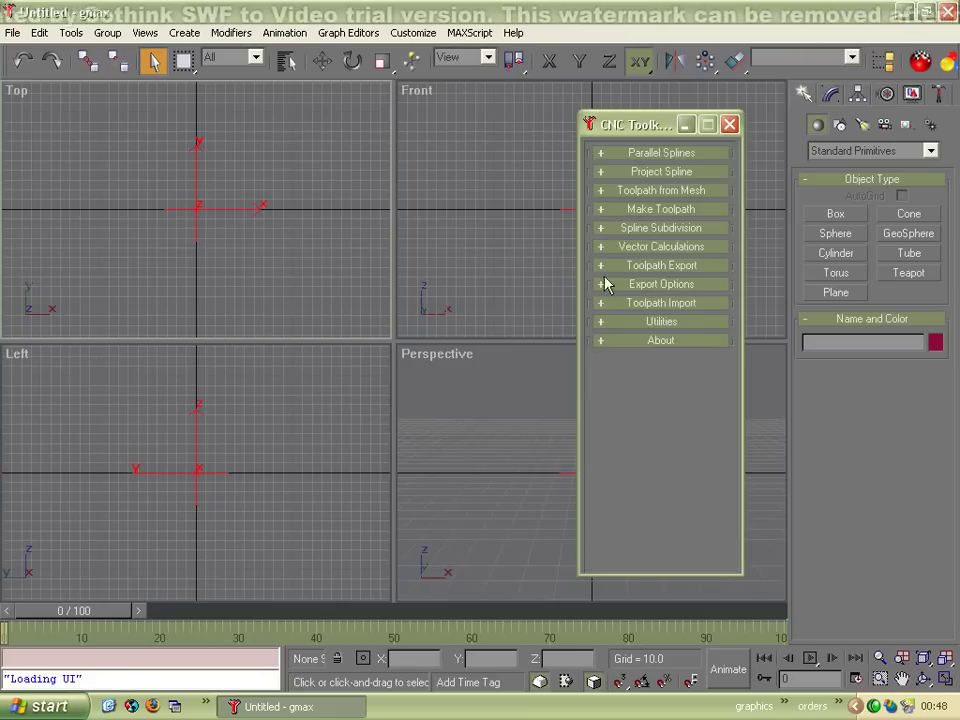
# Step: Generate the Parallel_Lines01 parallel splines with a Stepover Distance of 10
pyautogui.click(602, 154)
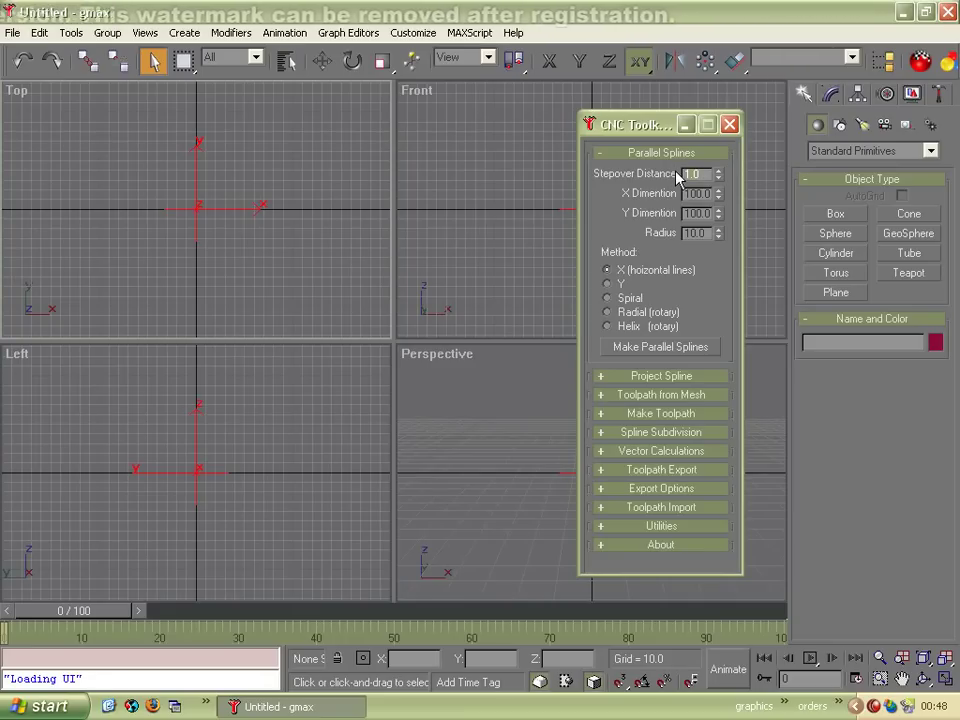
pyautogui.write('10')
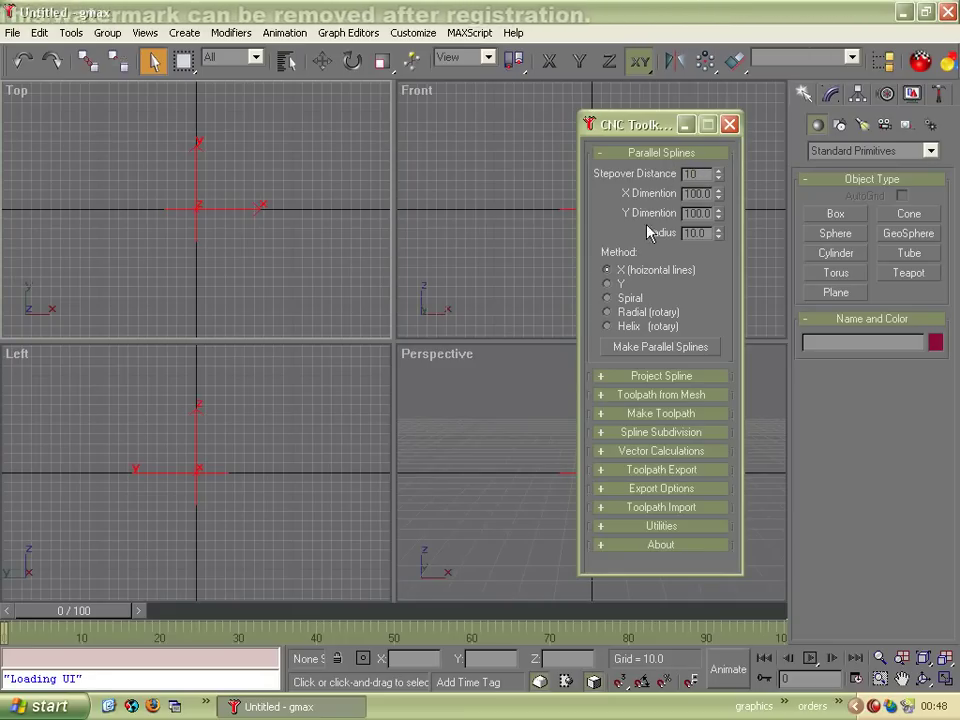
pyautogui.click(652, 348)
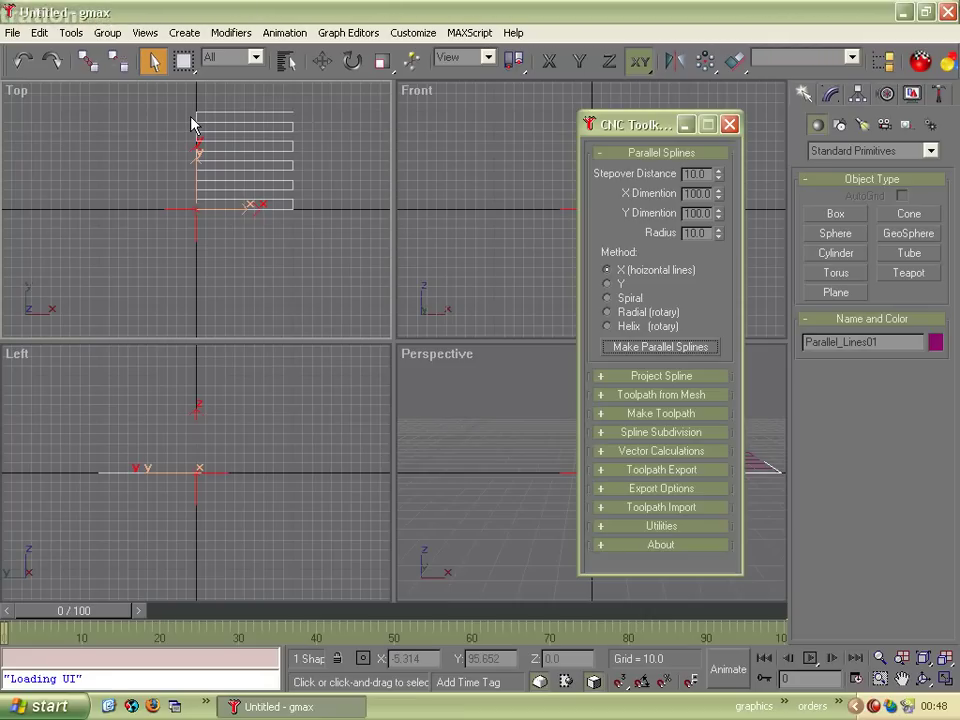
# Step: Create Sphere01, radius 40, under the lines in the Top view and collapse Parallel Splines
pyautogui.click(181, 37)
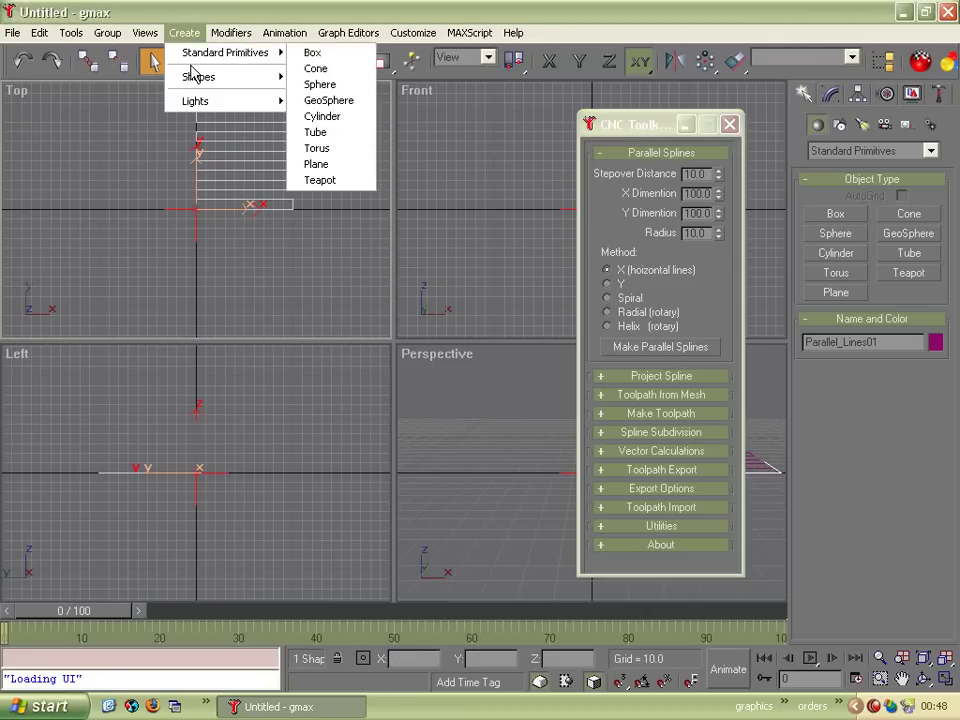
pyautogui.moveTo(235, 53)
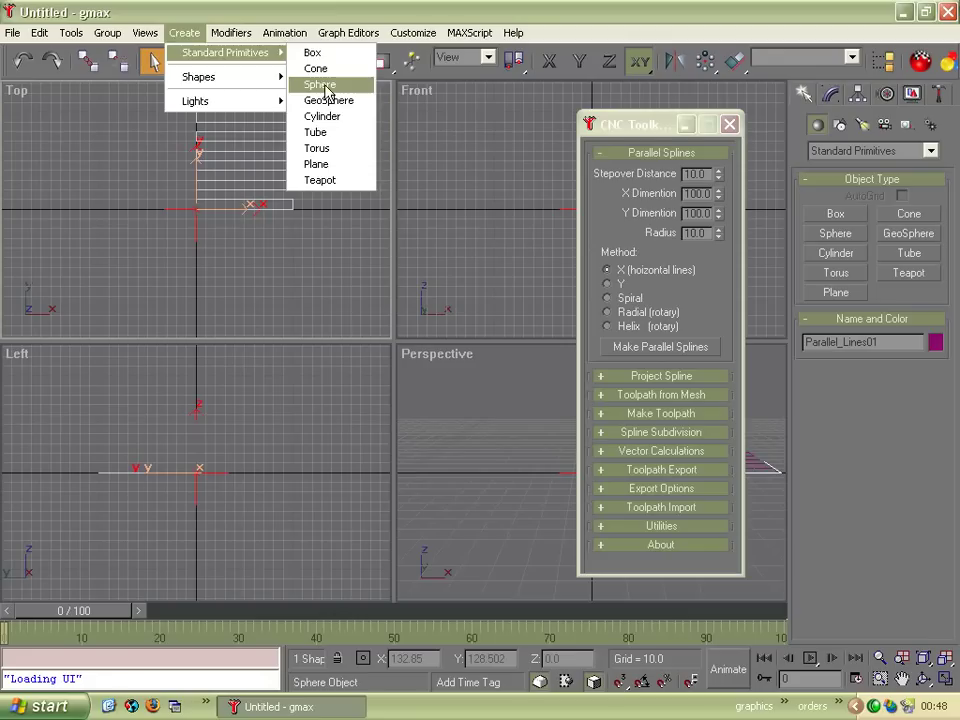
pyautogui.click(325, 85)
pyautogui.moveTo(246, 161); pyautogui.dragTo(272, 126)
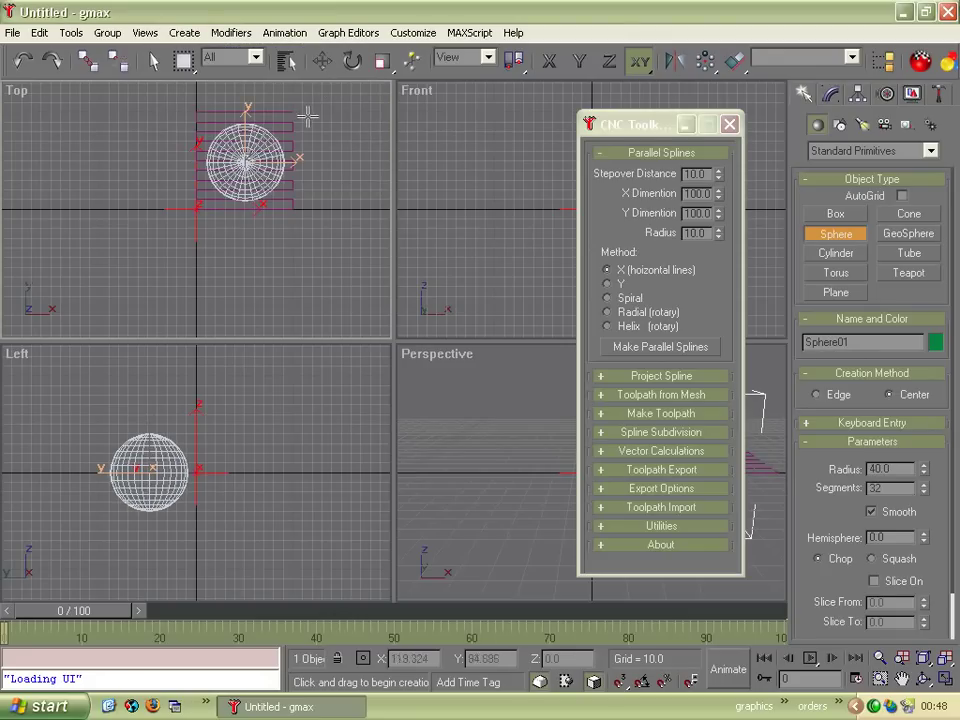
pyautogui.click(605, 154)
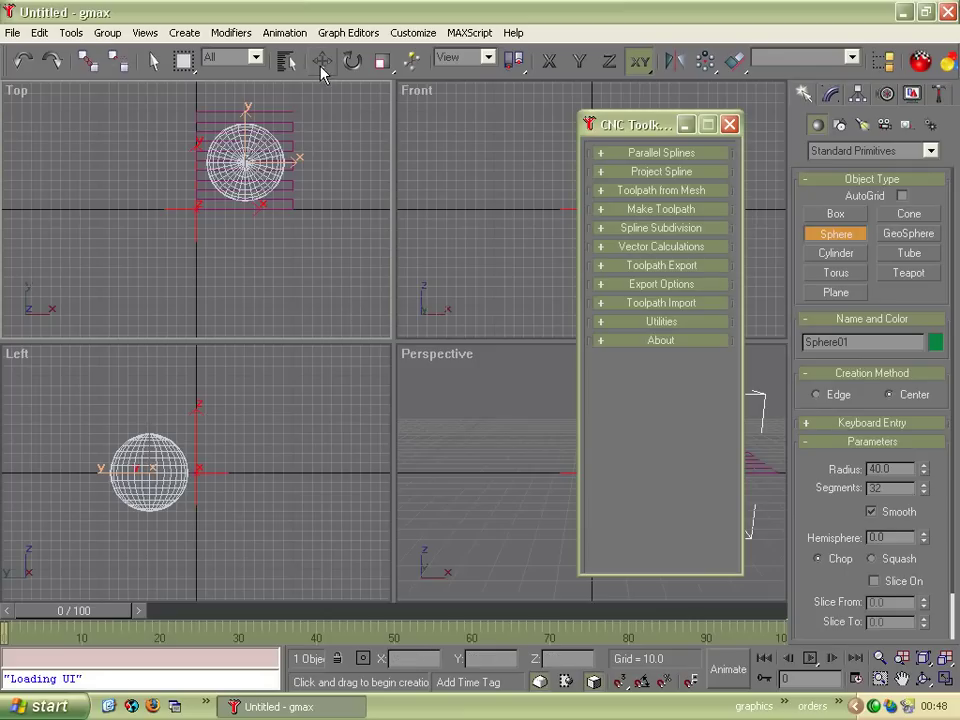
# Step: Move Parallel_Lines01 up to about 47 units, above the sphere, in the Left view
pyautogui.click(322, 61)
pyautogui.click(290, 122)
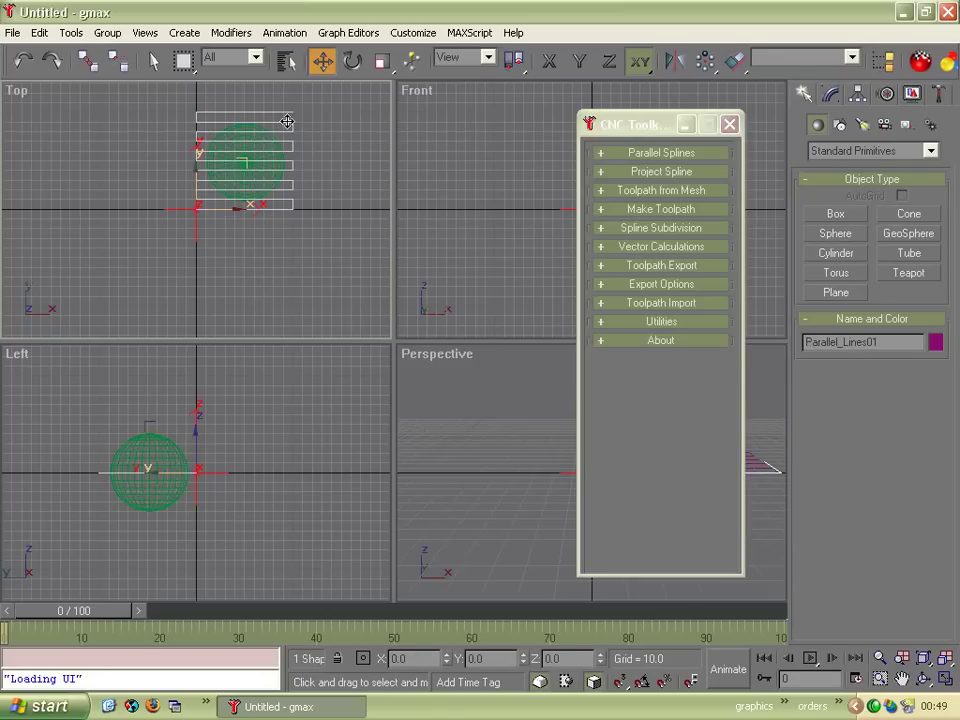
pyautogui.moveTo(107, 467); pyautogui.dragTo(103, 425)
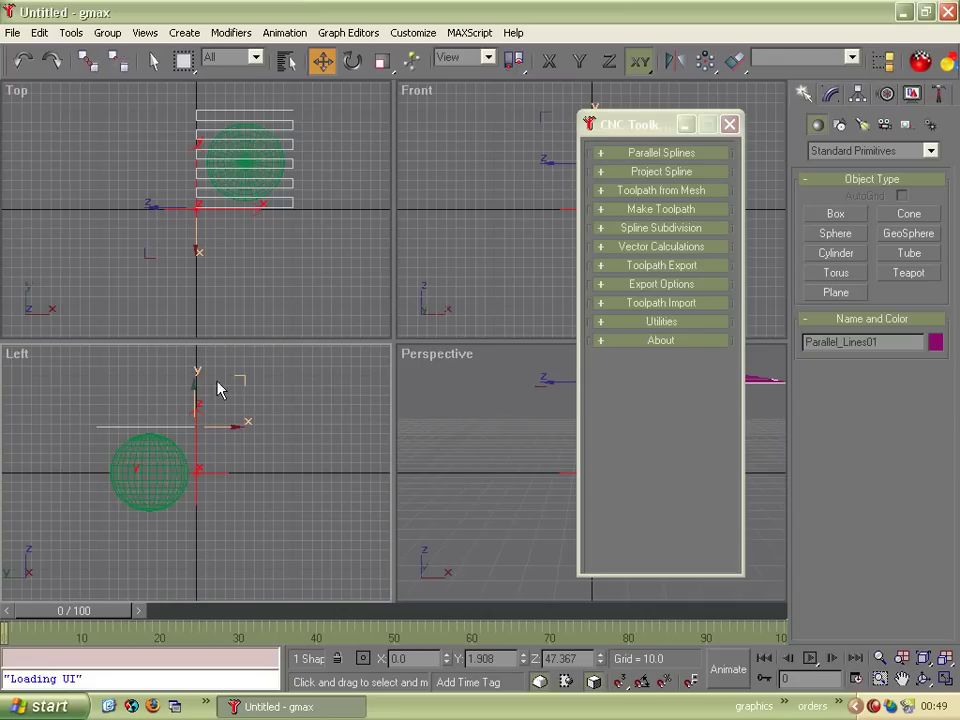
pyautogui.click(303, 249)
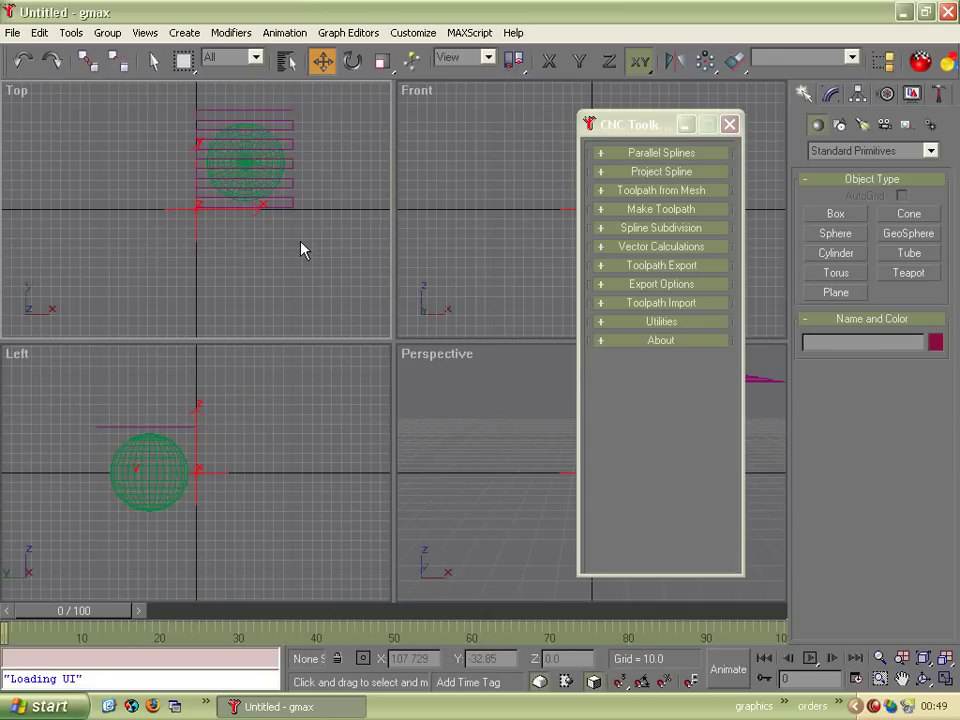
# Step: Pick Sphere01 as the reference surface in the Project Spline section
pyautogui.click(603, 178)
pyautogui.click(603, 175)
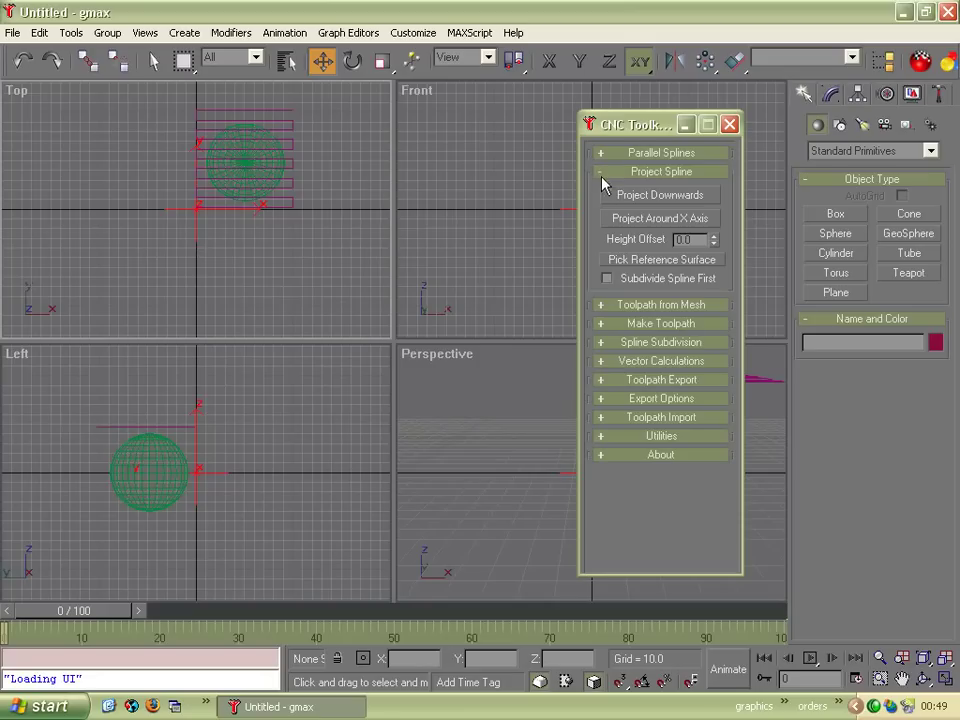
pyautogui.click(620, 260)
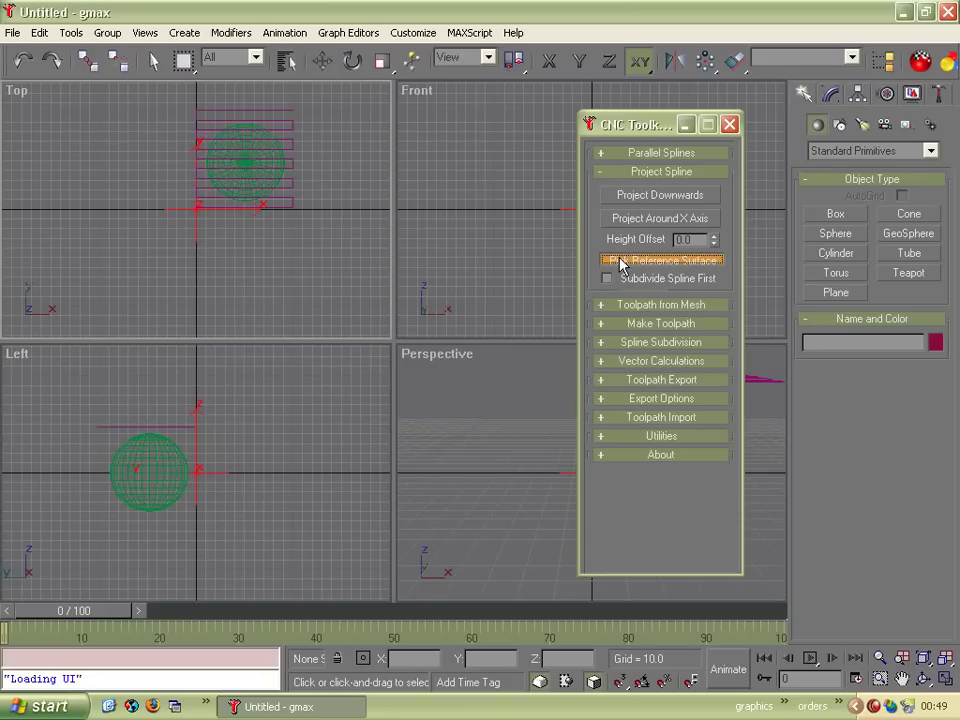
pyautogui.click(169, 455)
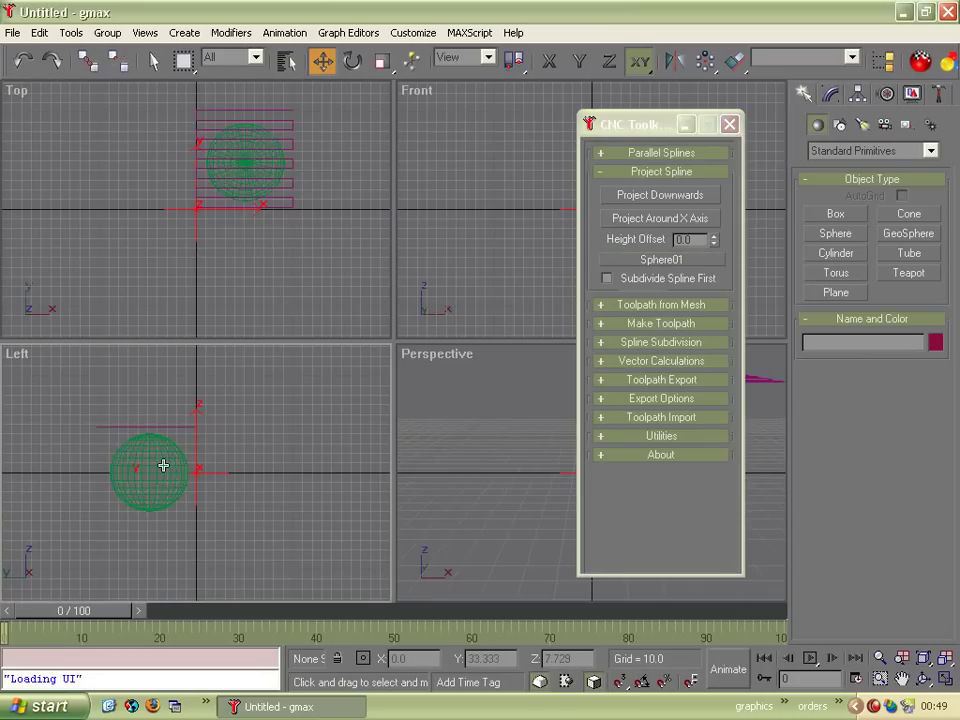
# Step: Project the parallel lines downward onto Sphere01, creating Projected01
pyautogui.click(292, 120)
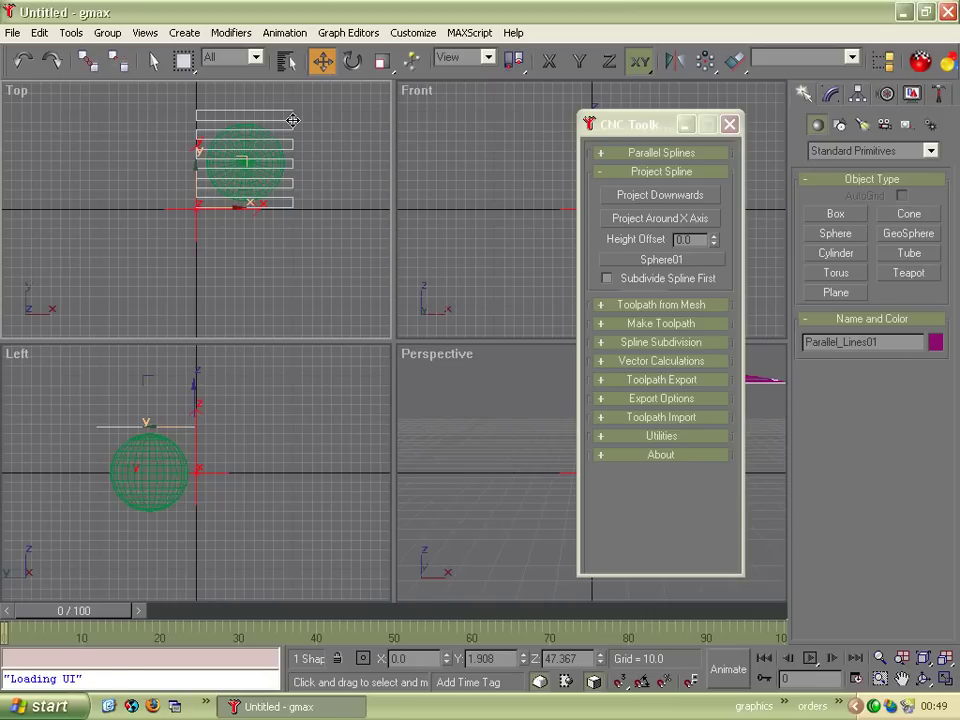
pyautogui.click(657, 196)
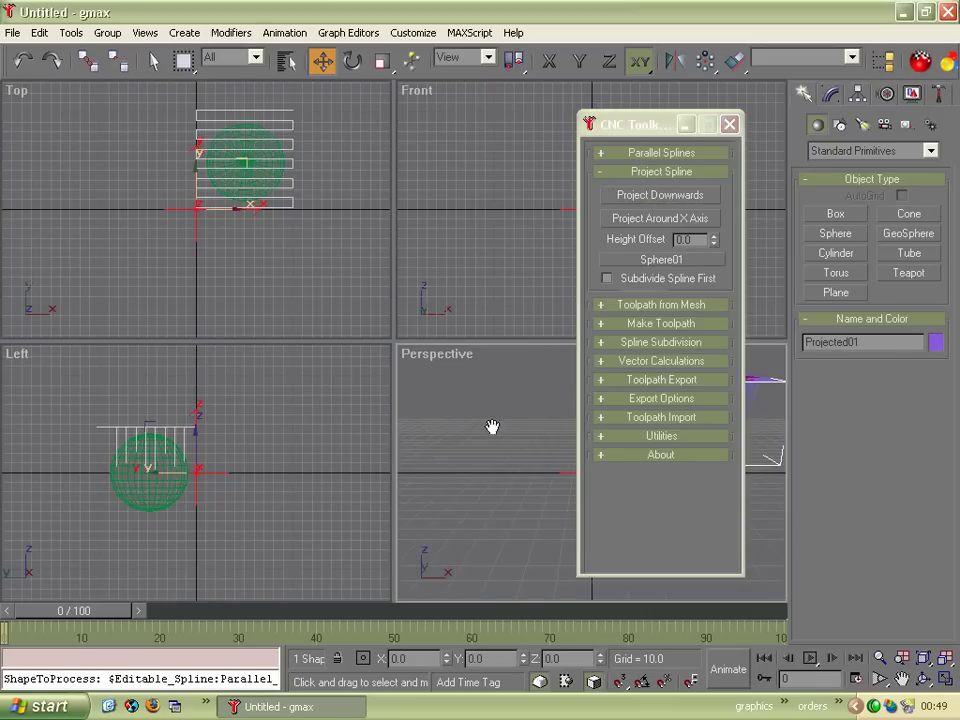
pyautogui.moveTo(492, 427); pyautogui.dragTo(444, 405, button='middle')
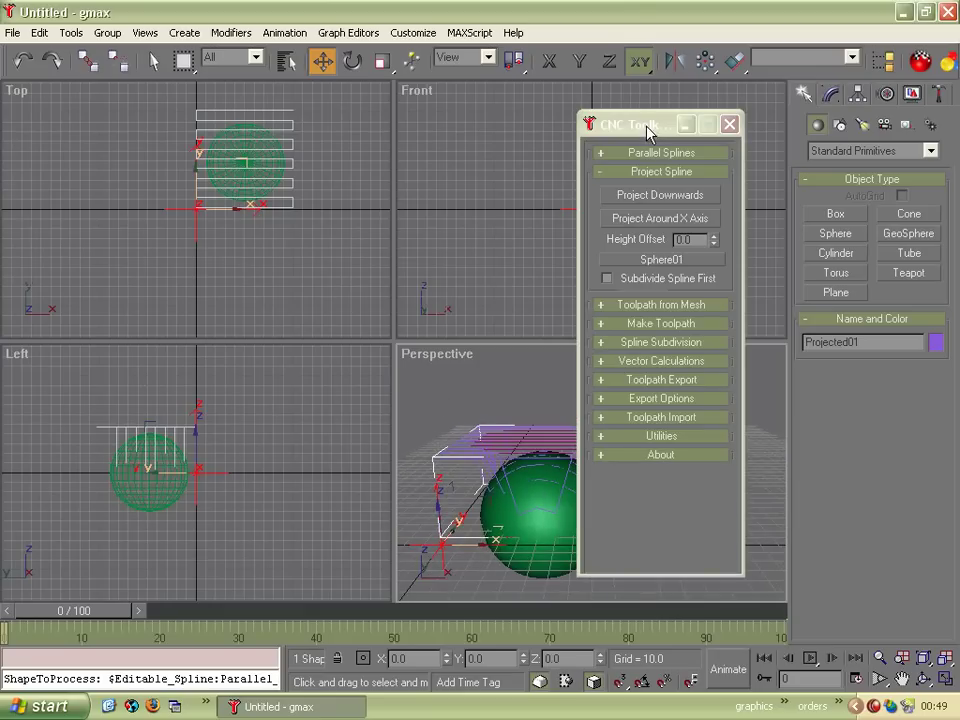
pyautogui.moveTo(647, 133); pyautogui.dragTo(811, 129)
pyautogui.moveTo(598, 445); pyautogui.dragTo(603, 463, button='middle')
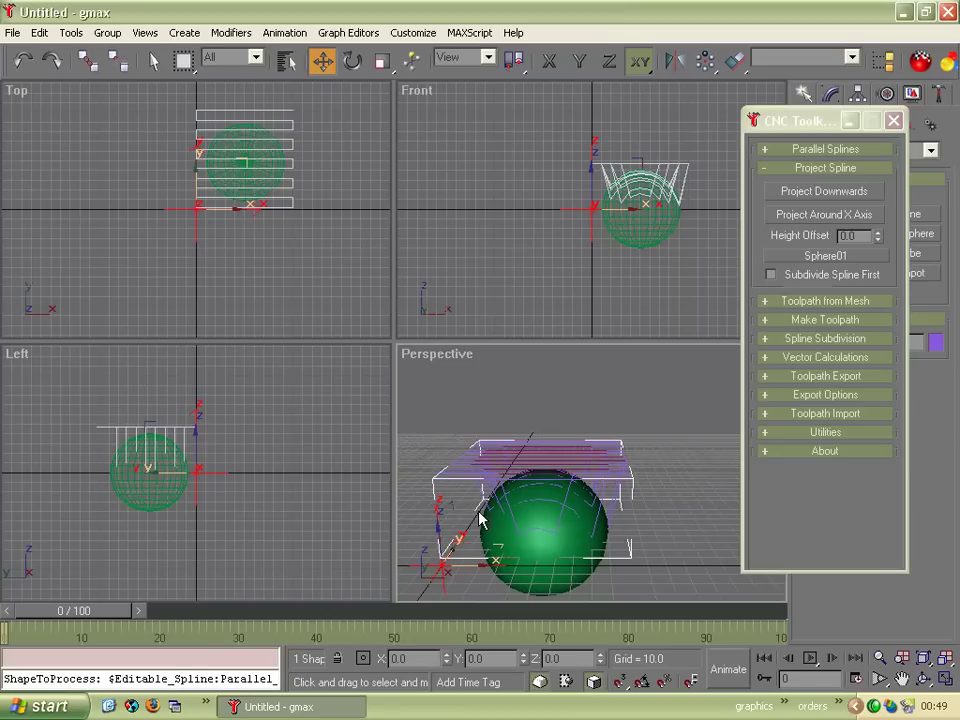
pyautogui.moveTo(528, 526); pyautogui.dragTo(541, 495, button='middle')
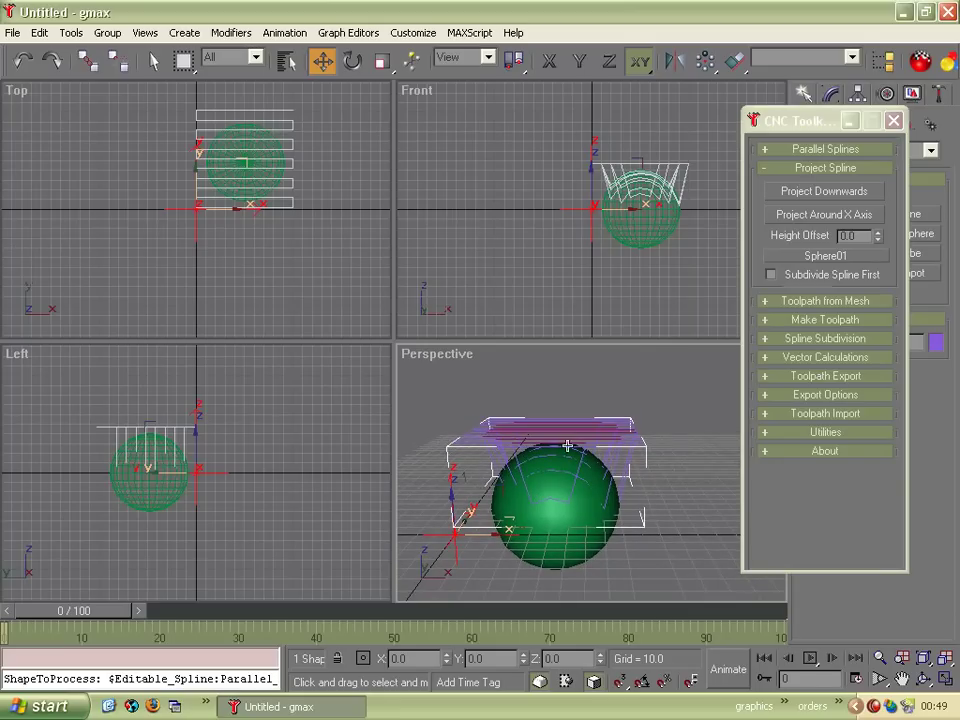
# Step: Base tool vectors on reference surface Sphere01 and turn off Subdivide Toolpath
pyautogui.click(767, 170)
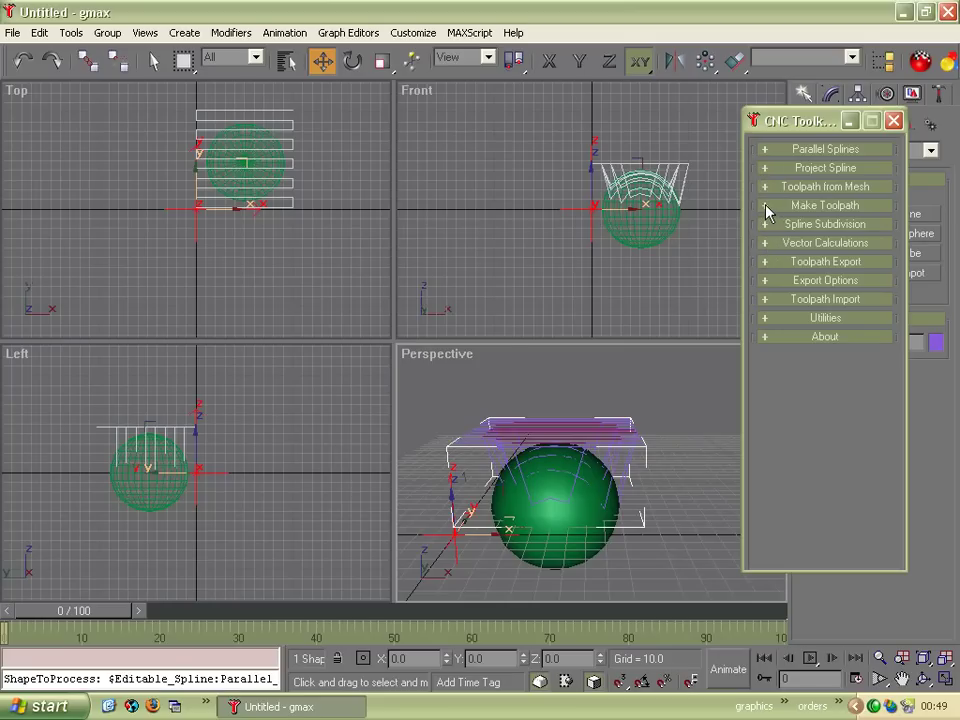
pyautogui.click(766, 207)
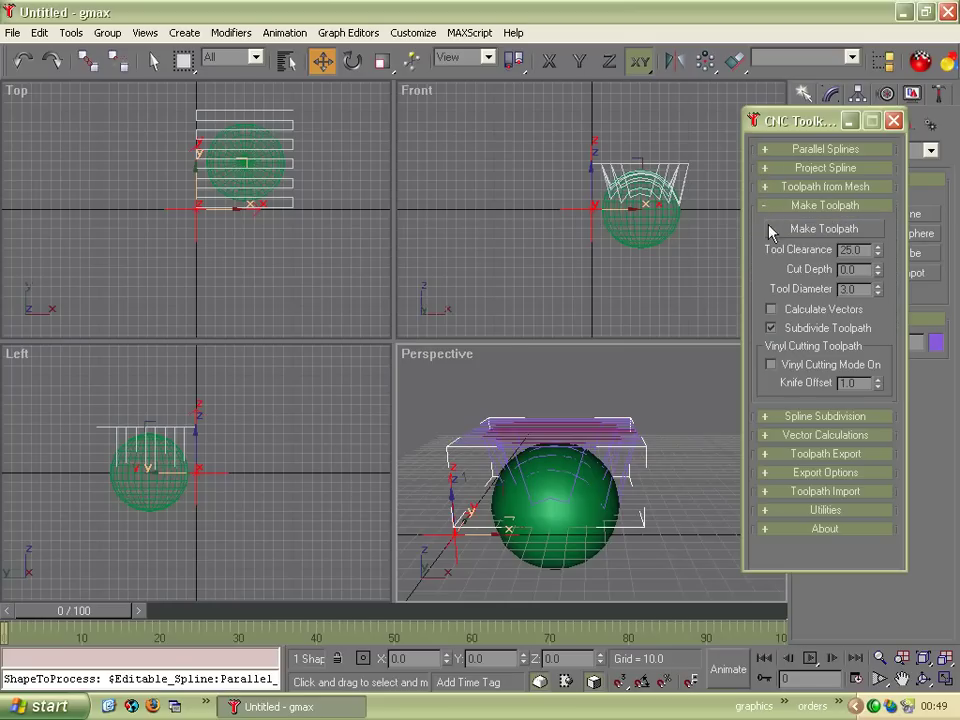
pyautogui.click(767, 438)
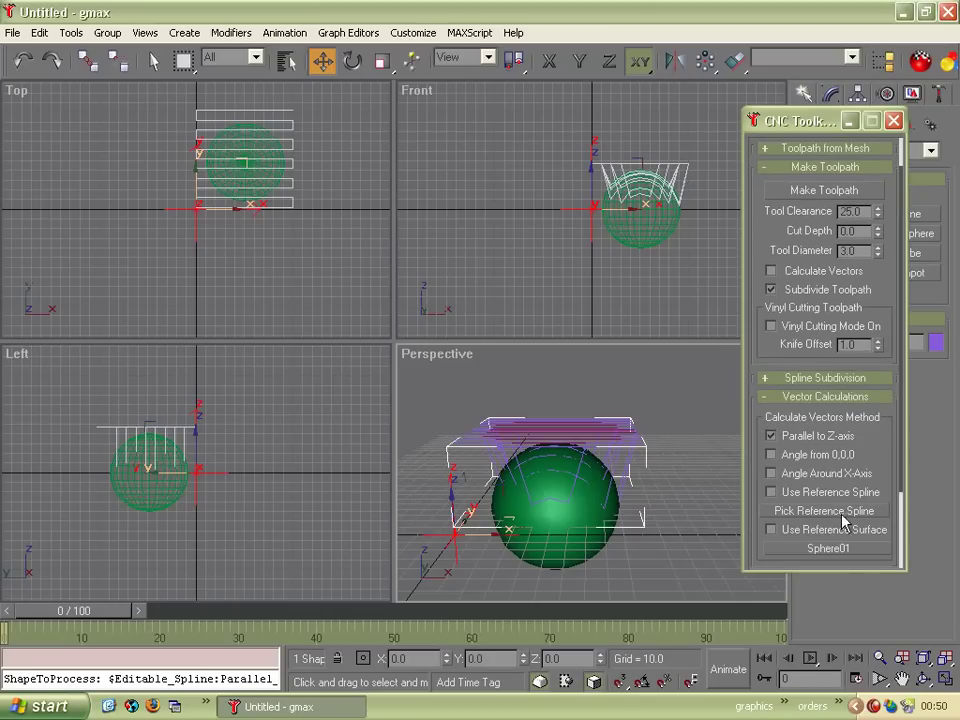
pyautogui.click(771, 531)
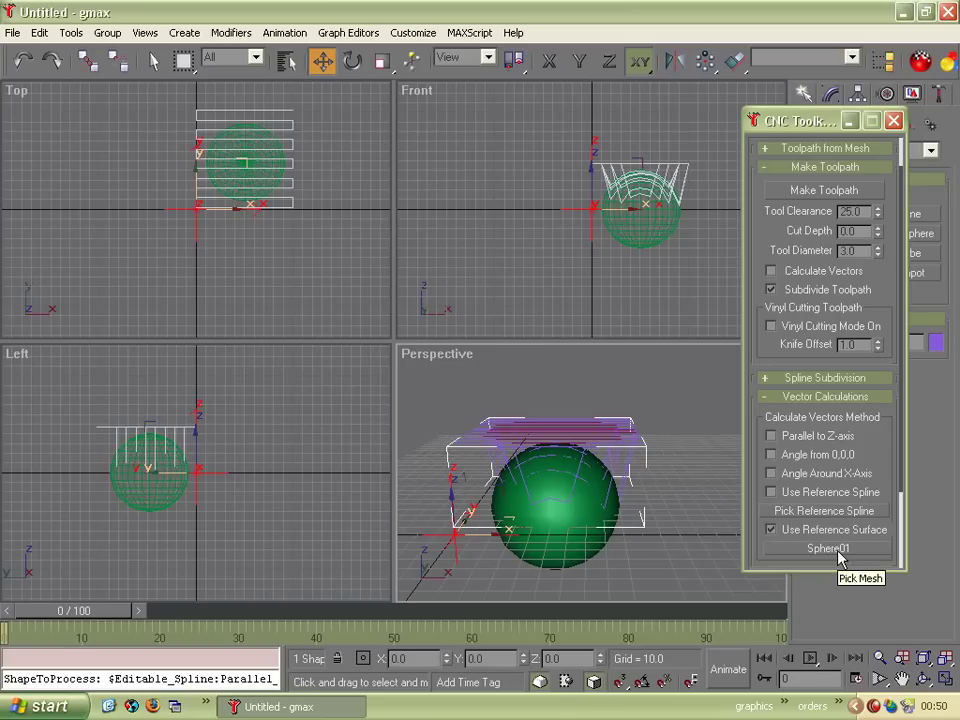
pyautogui.moveTo(776, 233); pyautogui.dragTo(771, 273)
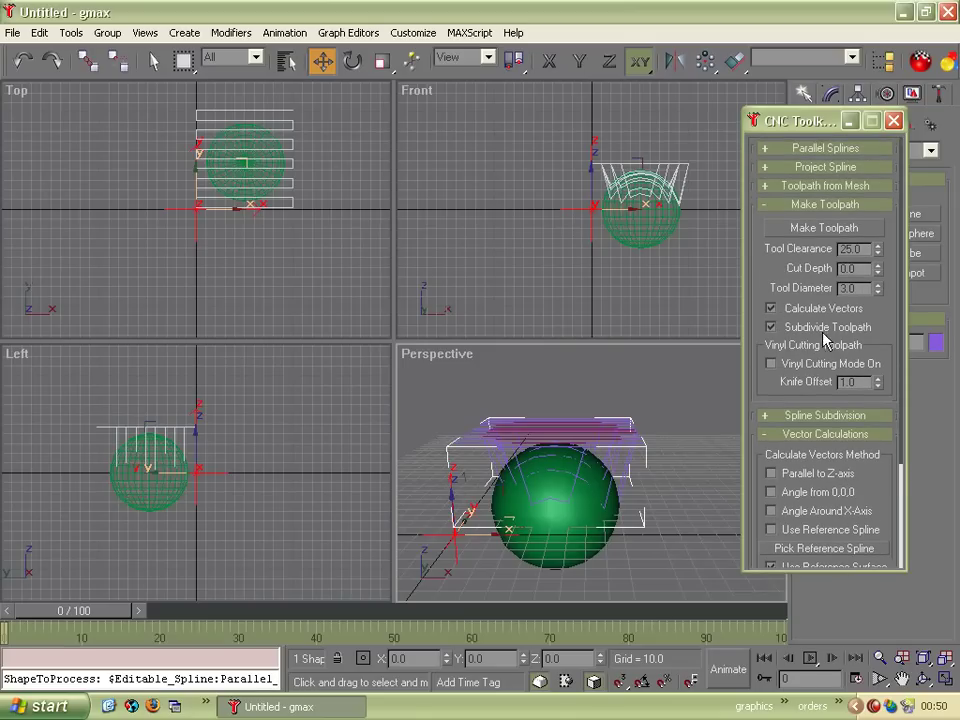
pyautogui.click(772, 329)
# Step: Generate the toolpath with sphere-normal tool vectors, then collapse Make Toolpath and Vector Calculations
pyautogui.click(811, 230)
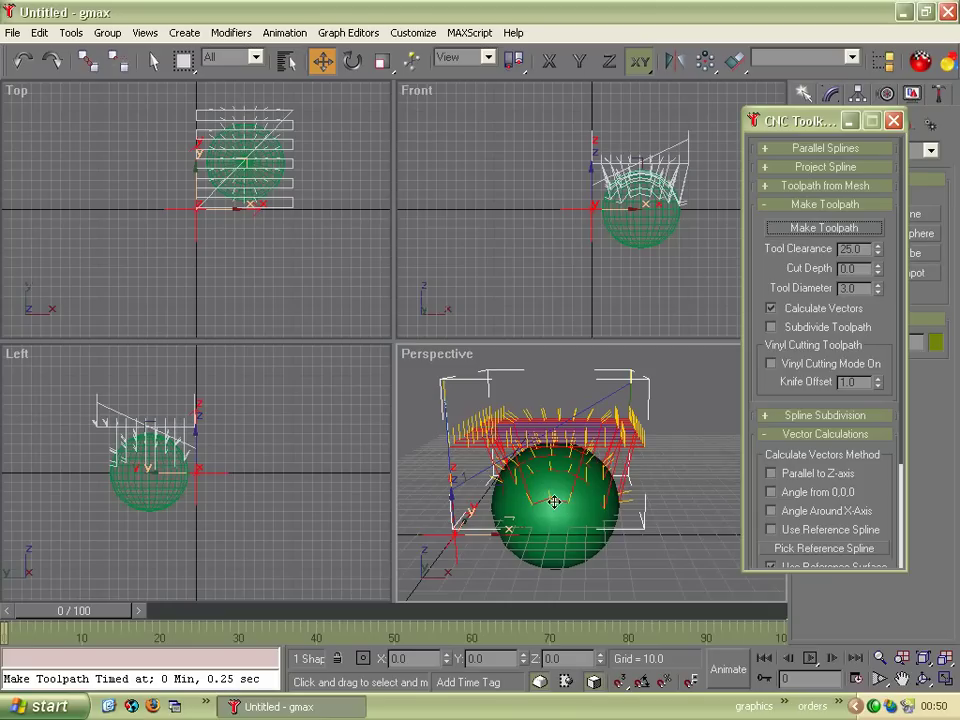
pyautogui.click(764, 206)
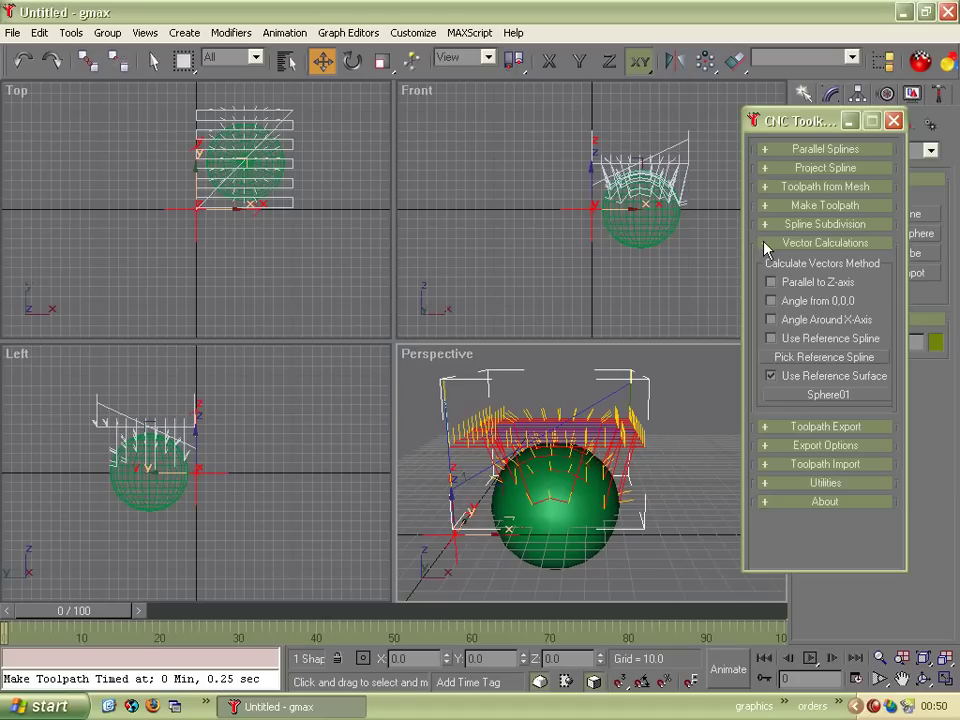
pyautogui.click(764, 243)
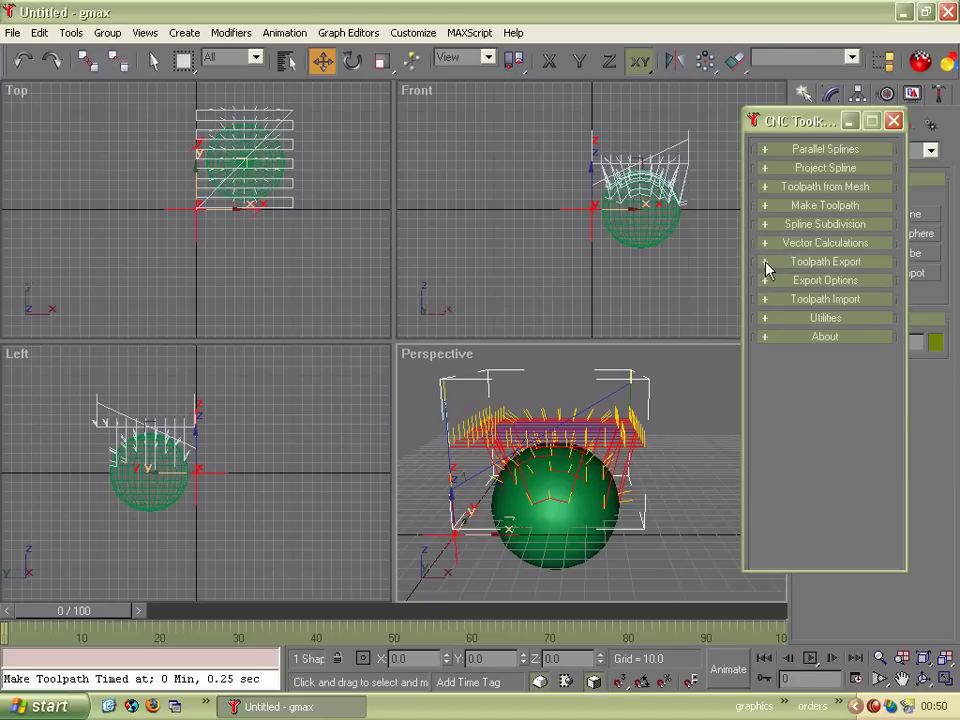
# Step: Set export to 5-Axis XYZAB Standard G-Code, output to the Script Listener Window
pyautogui.click(765, 264)
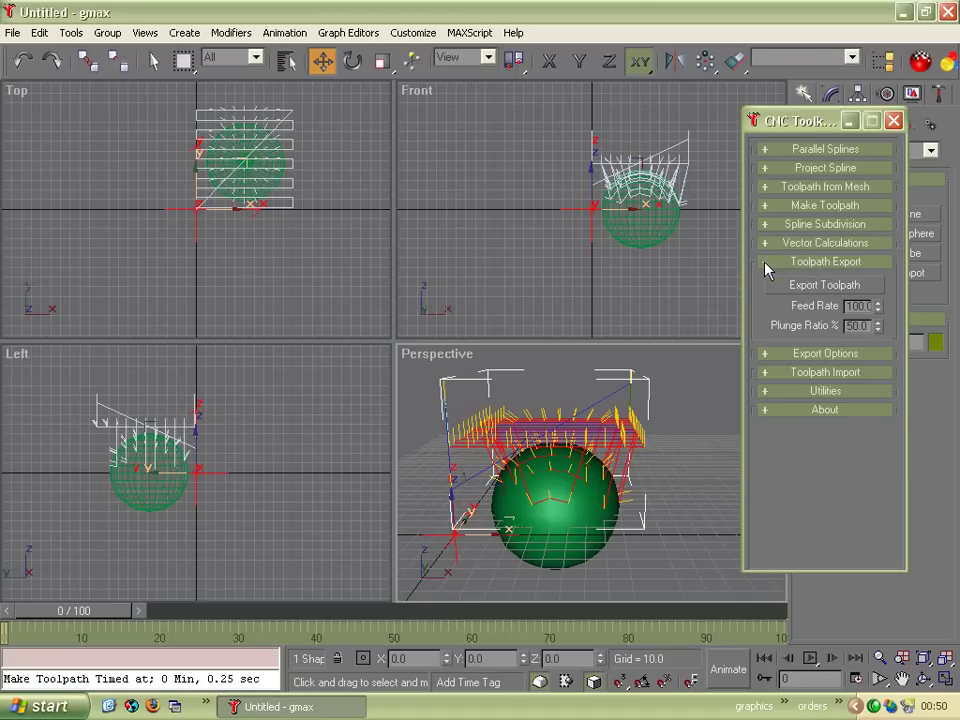
pyautogui.click(764, 355)
pyautogui.moveTo(786, 189); pyautogui.dragTo(825, 347)
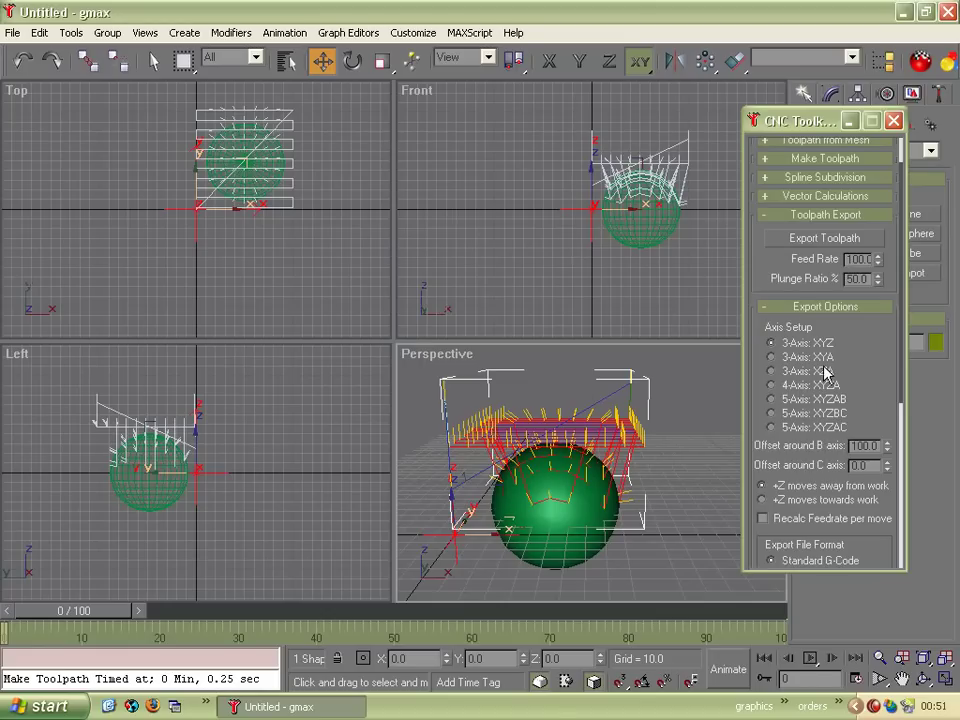
pyautogui.moveTo(797, 373); pyautogui.dragTo(816, 257)
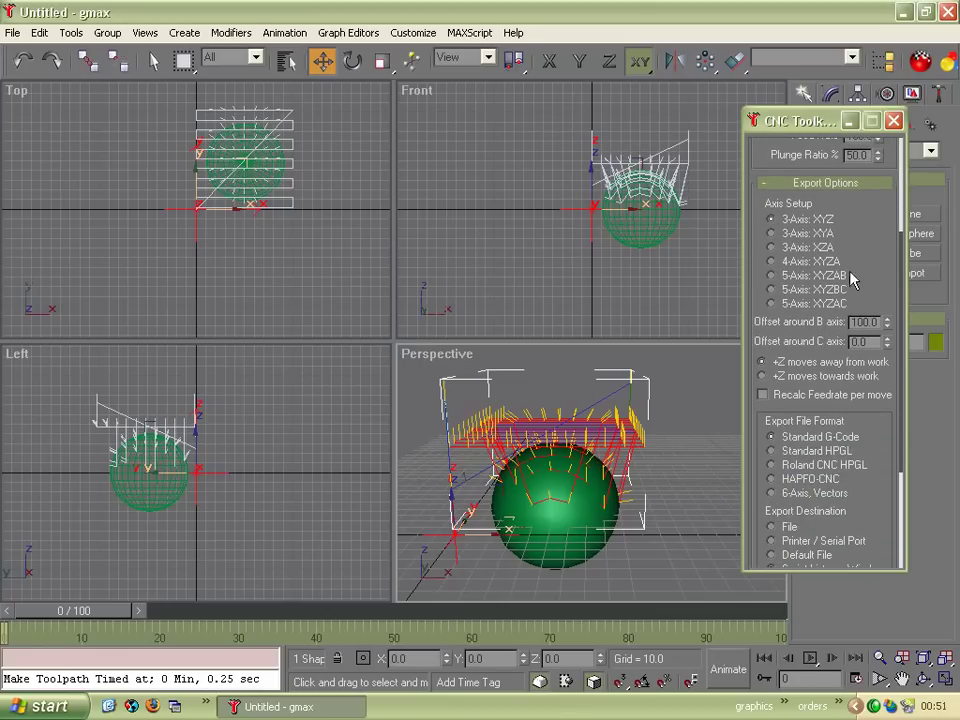
pyautogui.click(772, 276)
pyautogui.scroll(-3, 800, 340)
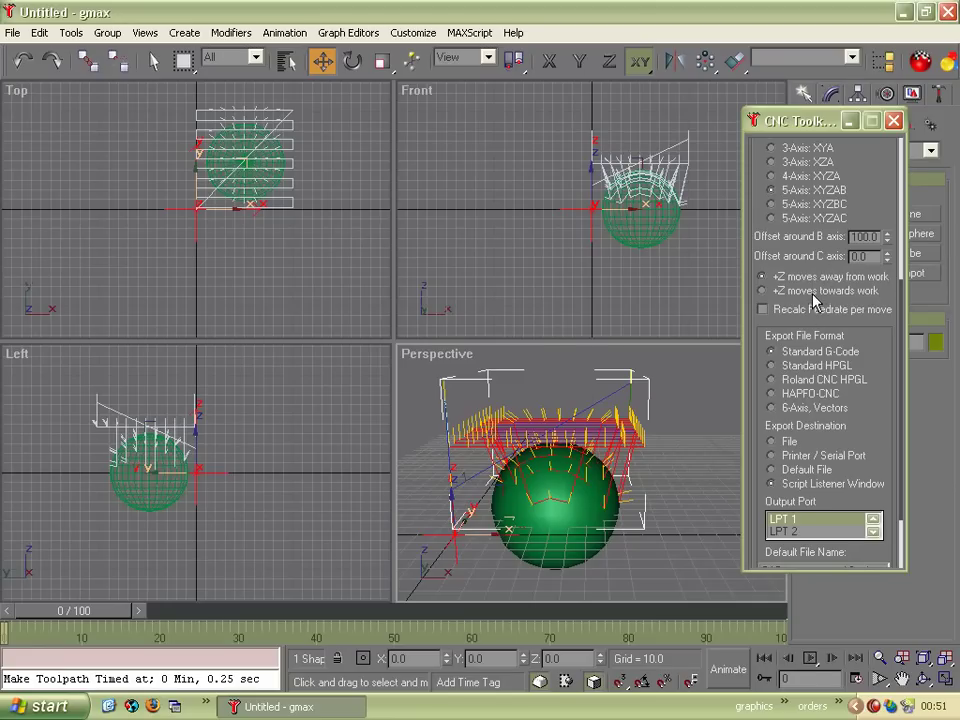
# Step: Export the toolpath as G-code and open the MAXScript Listener showing it
pyautogui.moveTo(859, 206); pyautogui.dragTo(860, 391)
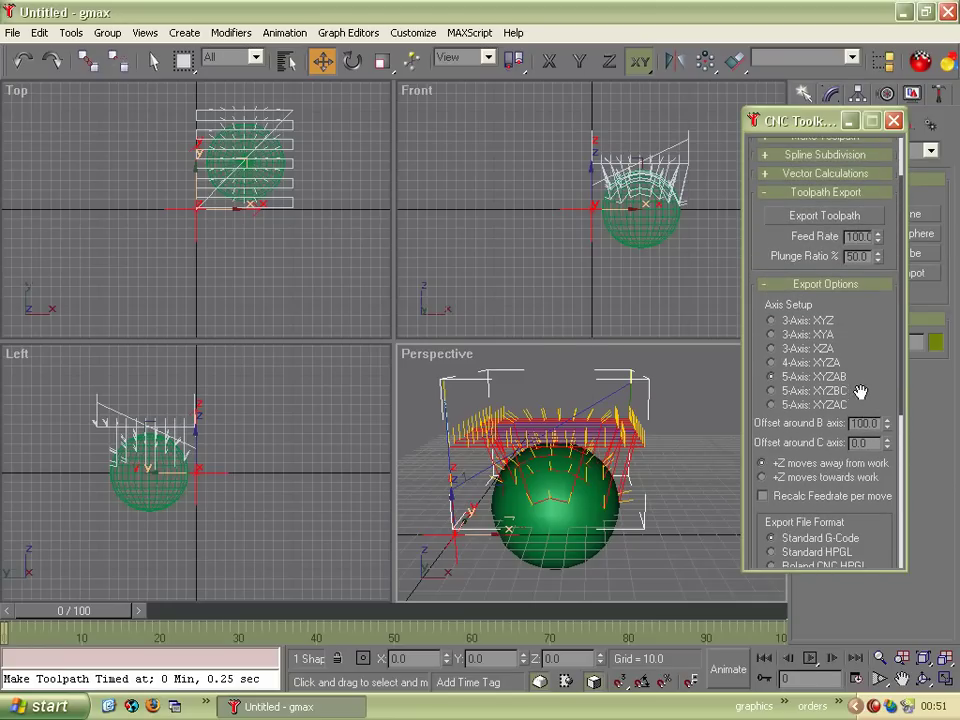
pyautogui.click(809, 216)
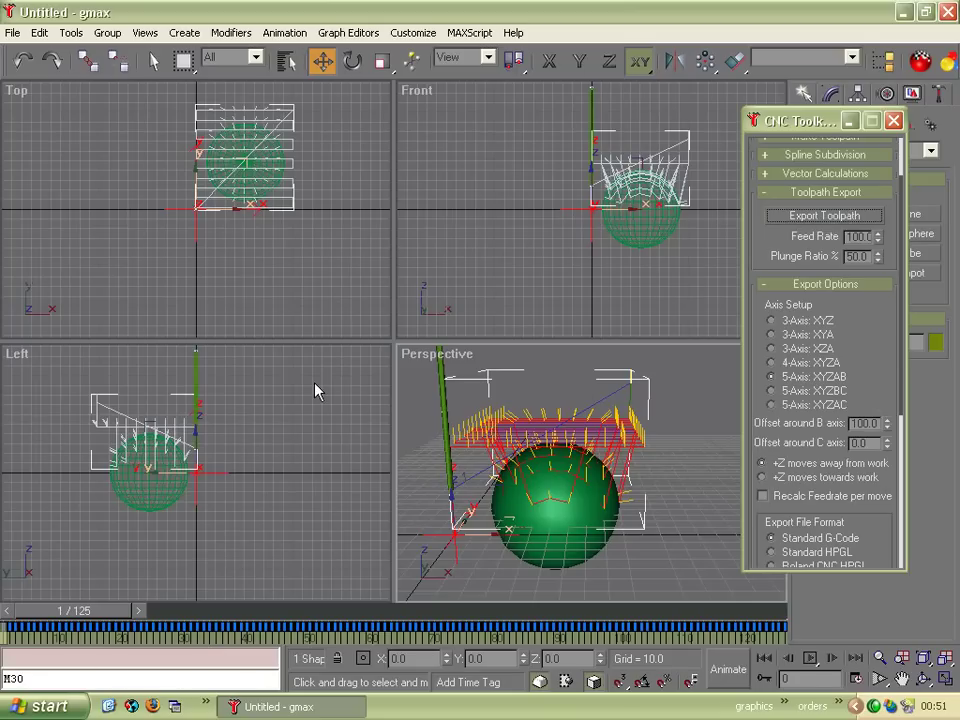
pyautogui.click(471, 36)
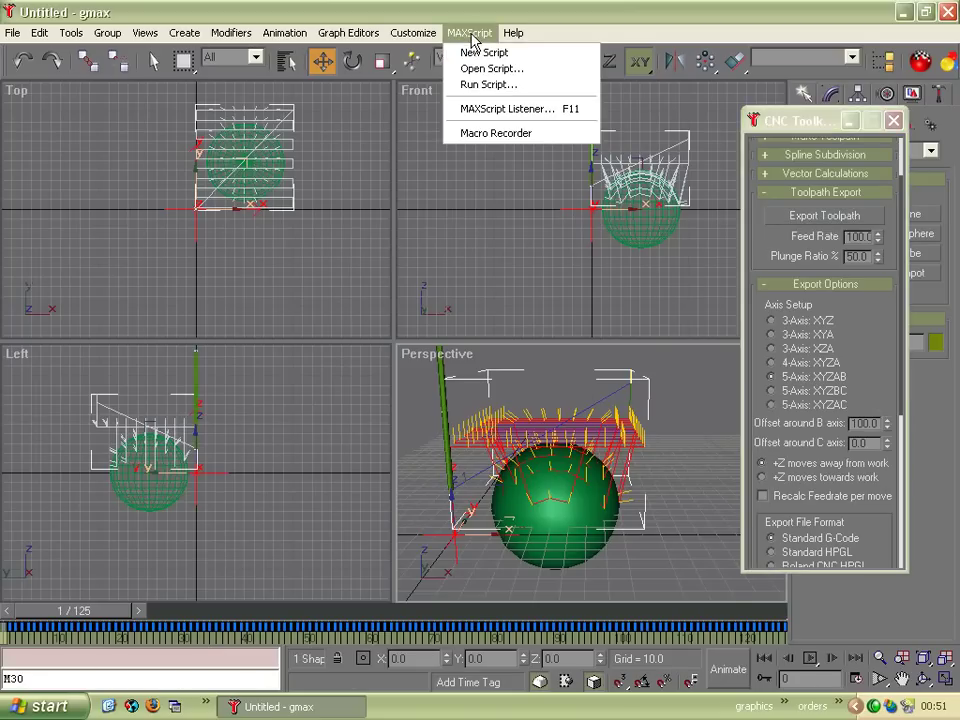
pyautogui.click(484, 118)
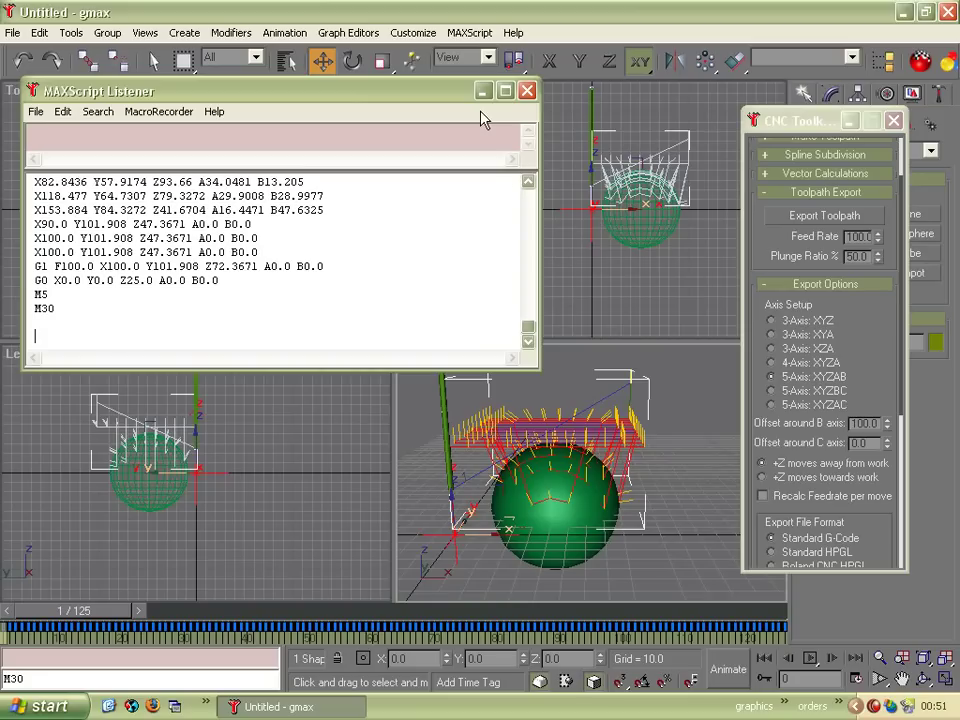
# Step: Select a block of the exported X/Y/Z/A/B G-code lines in the Listener and copy them
pyautogui.click(528, 185)
pyautogui.click(528, 185)
pyautogui.scroll(9, 528, 188)
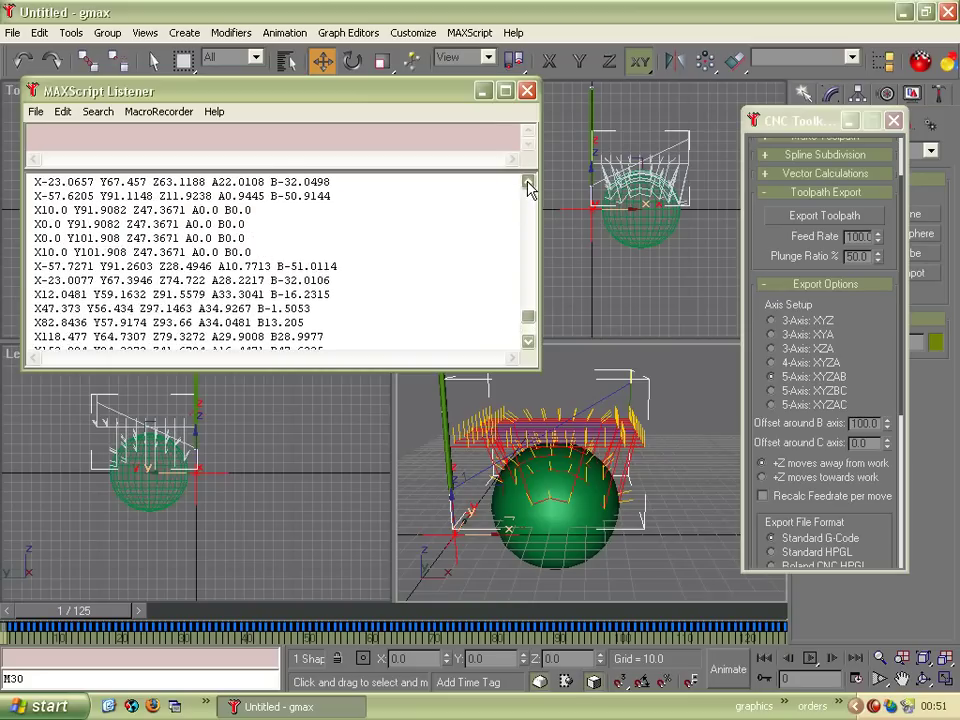
pyautogui.moveTo(531, 314)
pyautogui.mouseDown()
pyautogui.moveTo(536, 272)
pyautogui.moveTo(535, 332)
pyautogui.mouseUp()
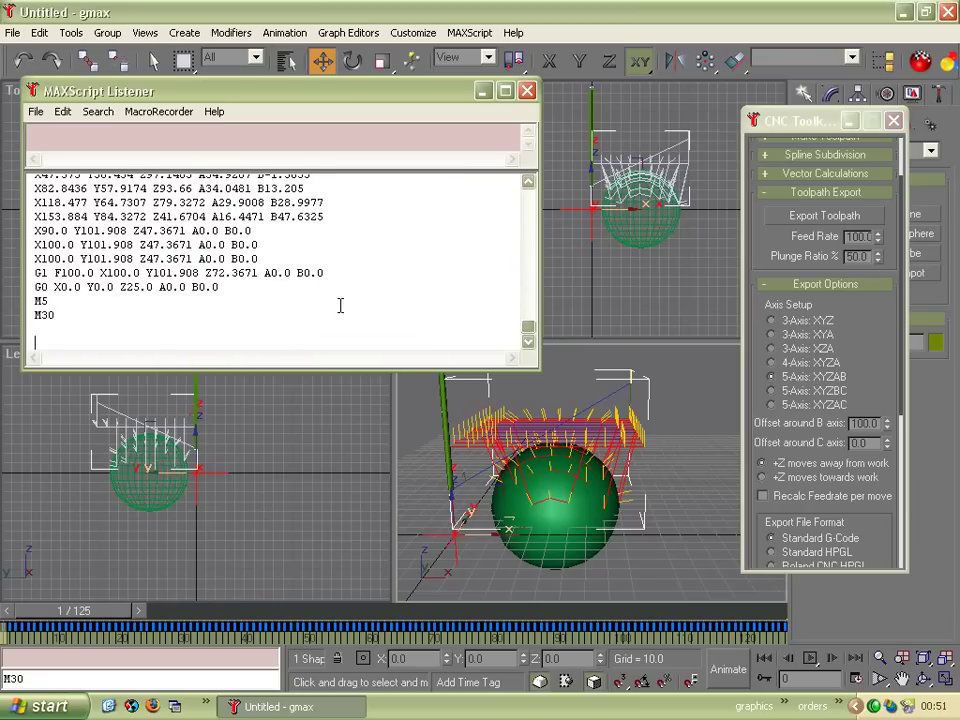
pyautogui.moveTo(93, 315); pyautogui.dragTo(124, 216)
pyautogui.scroll(-2, 126, 222)
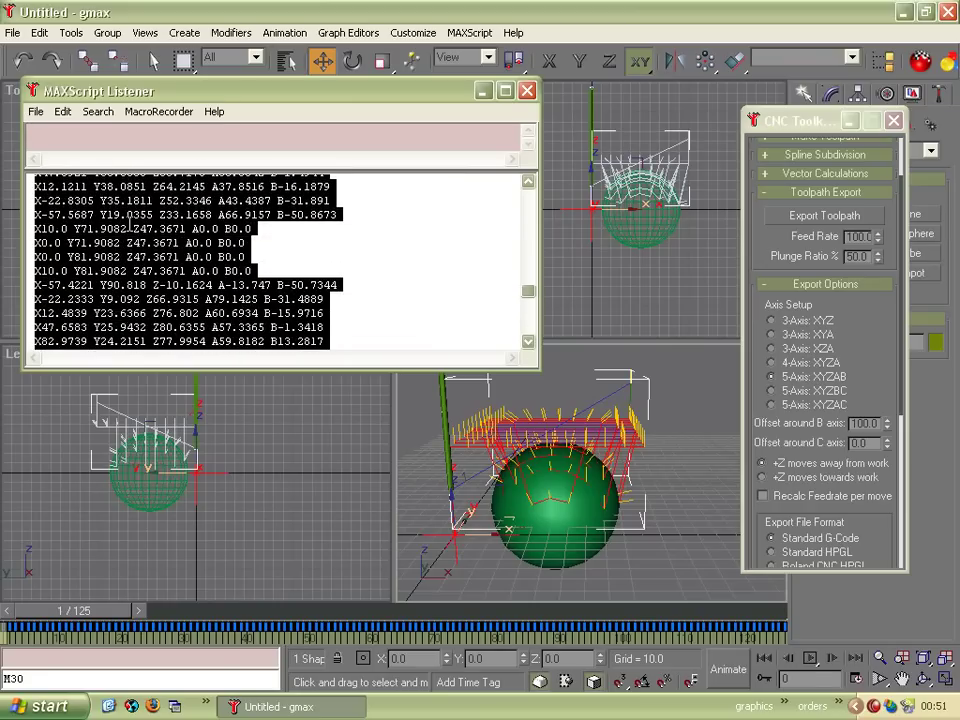
pyautogui.rightClick(130, 230)
pyautogui.click(126, 274)
# Step: Launch Notepad and paste the copied G-code, ending with M5 and M30, into it
pyautogui.click(205, 706)
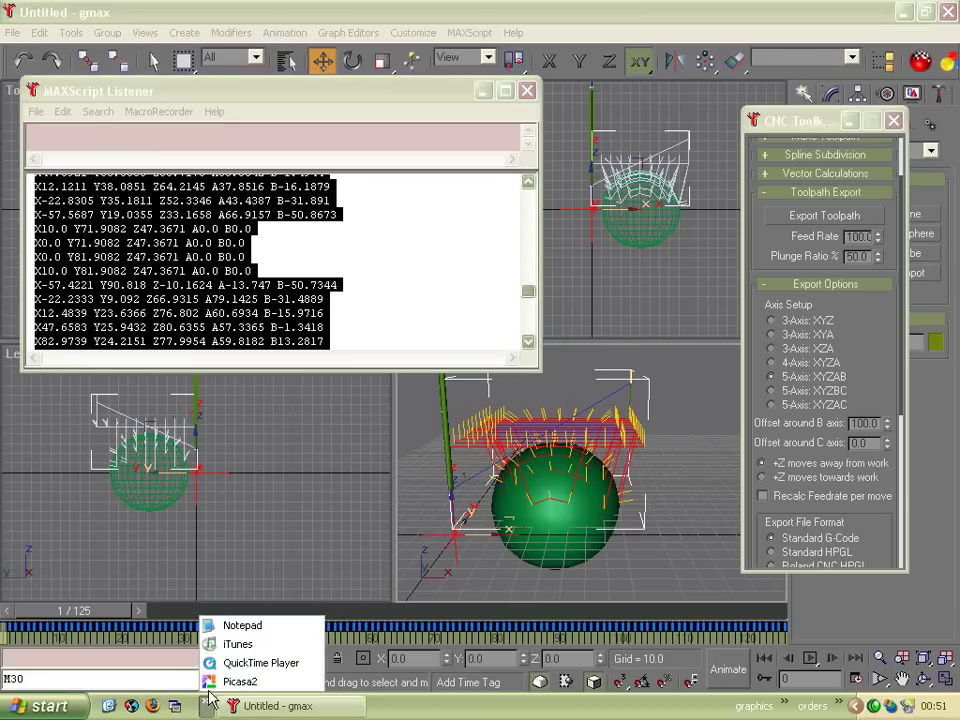
pyautogui.click(230, 626)
pyautogui.rightClick(287, 425)
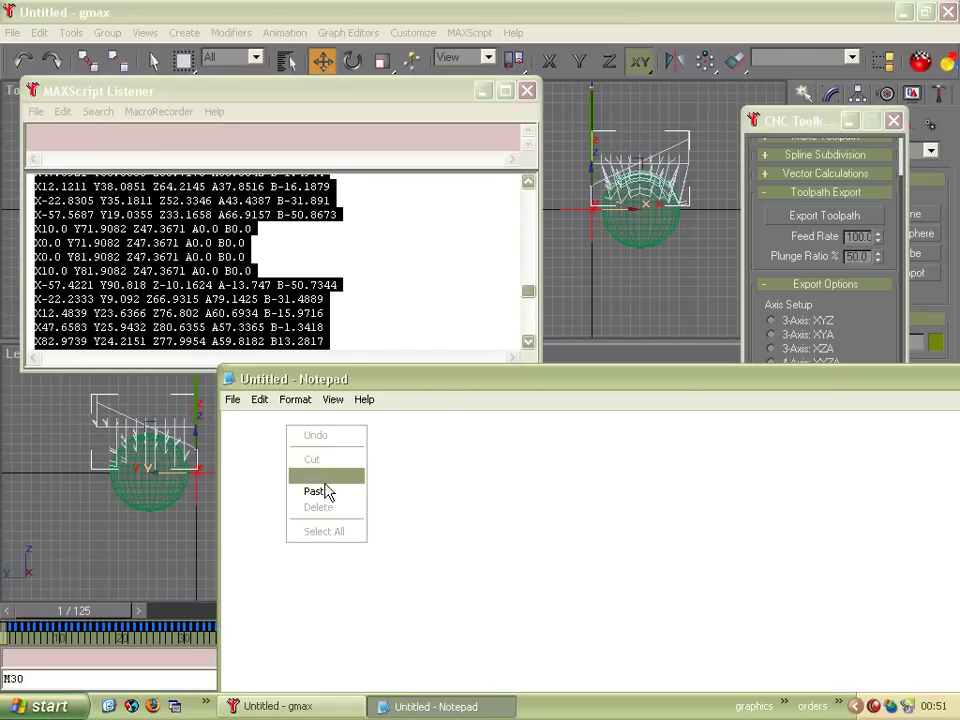
pyautogui.click(314, 491)
pyautogui.moveTo(551, 386); pyautogui.dragTo(549, 148)
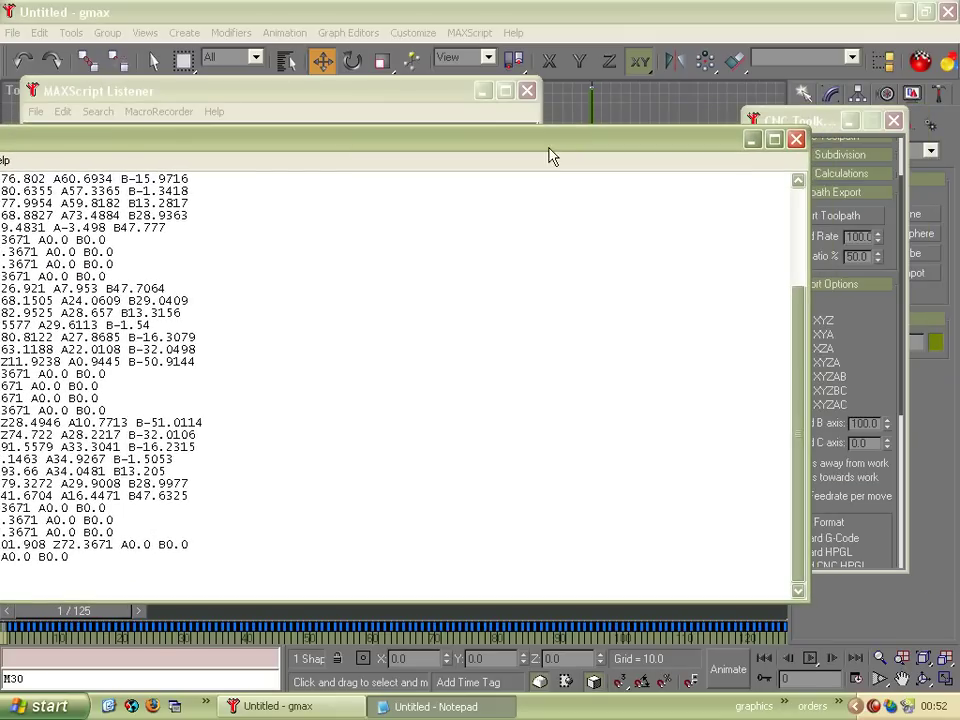
# Step: Close Notepad without saving, then close the MAXScript Listener
pyautogui.click(797, 140)
pyautogui.click(486, 411)
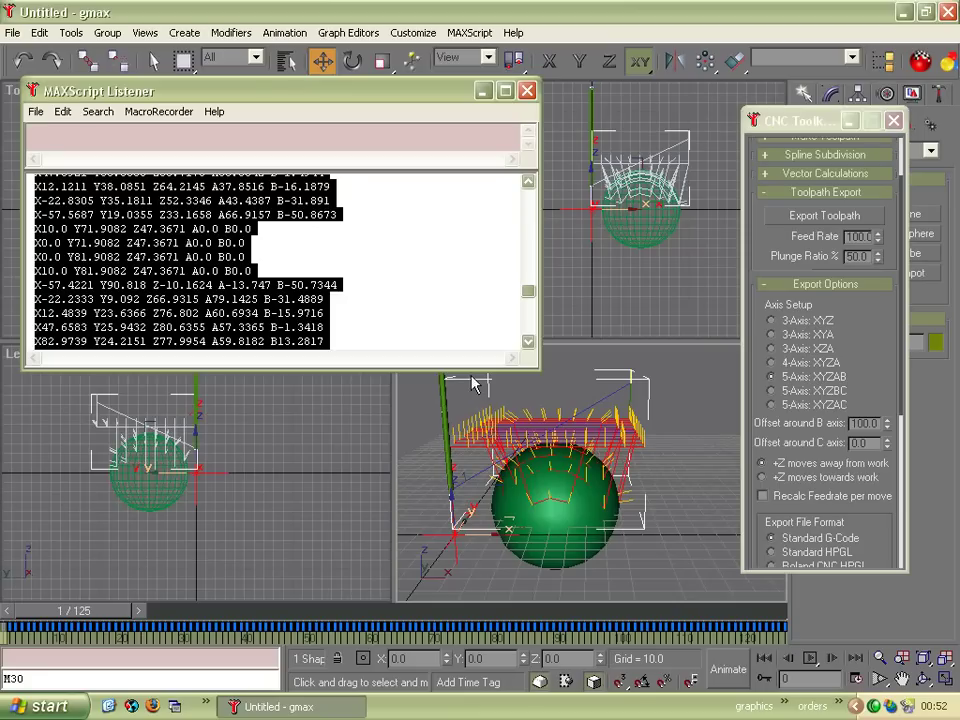
pyautogui.click(527, 92)
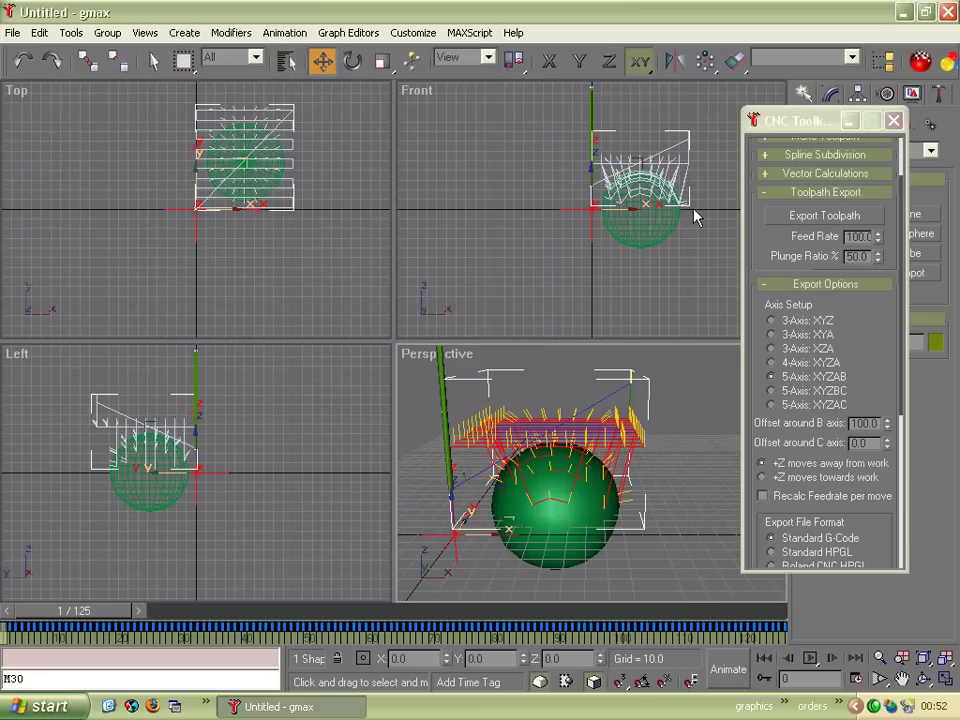
# Step: Clear the selection, play and stop the 5-axis simulation, then scrub to frame 86 of 125
pyautogui.moveTo(778, 127); pyautogui.dragTo(857, 111)
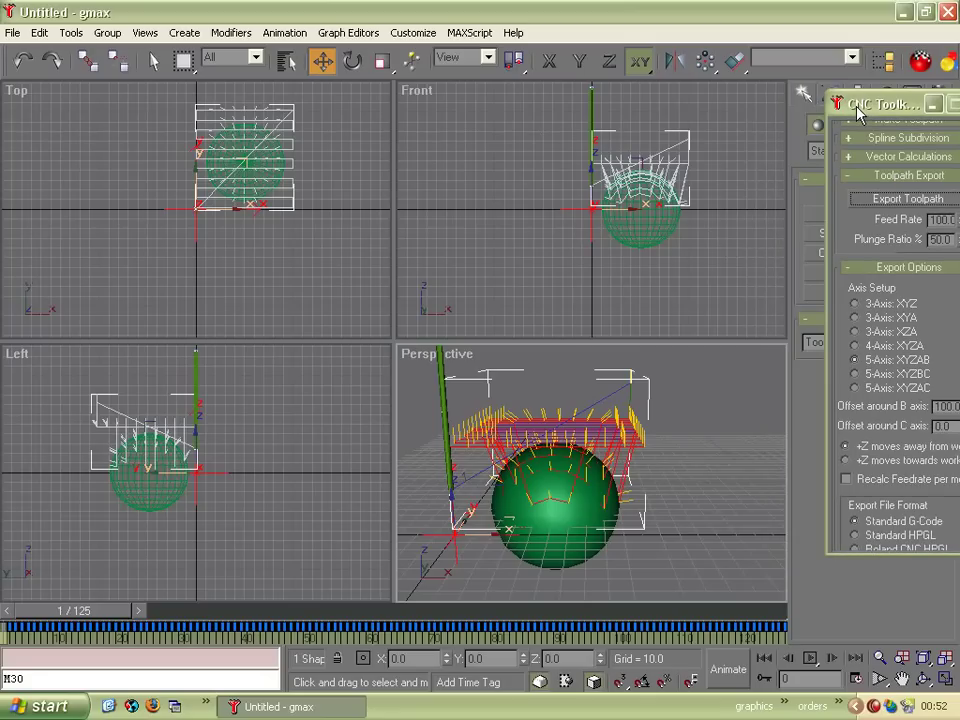
pyautogui.click(696, 401)
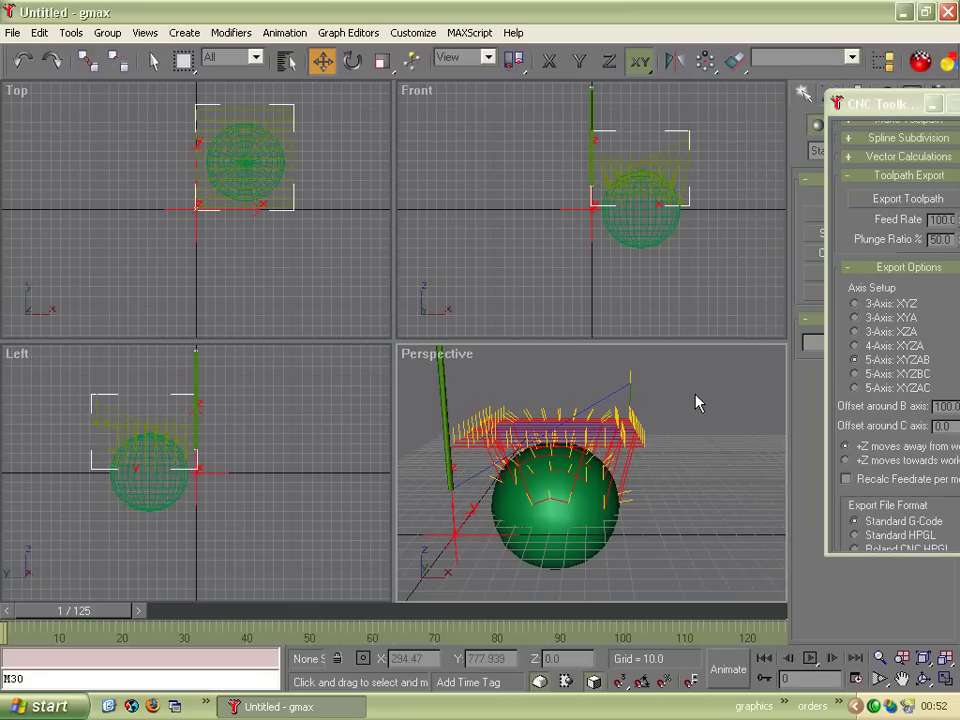
pyautogui.click(811, 658)
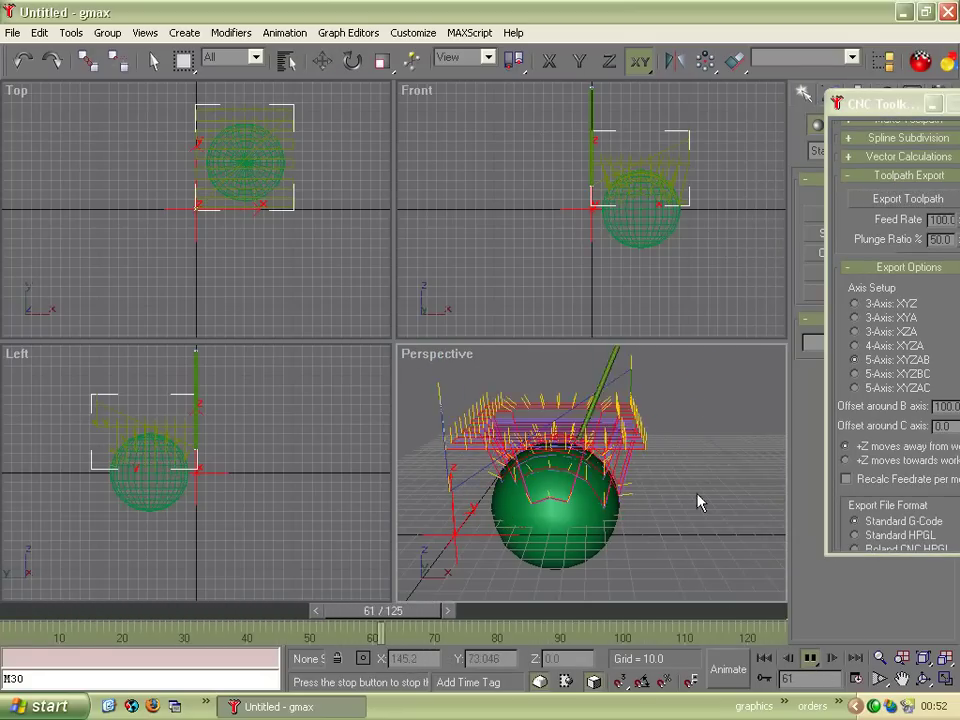
pyautogui.click(811, 658)
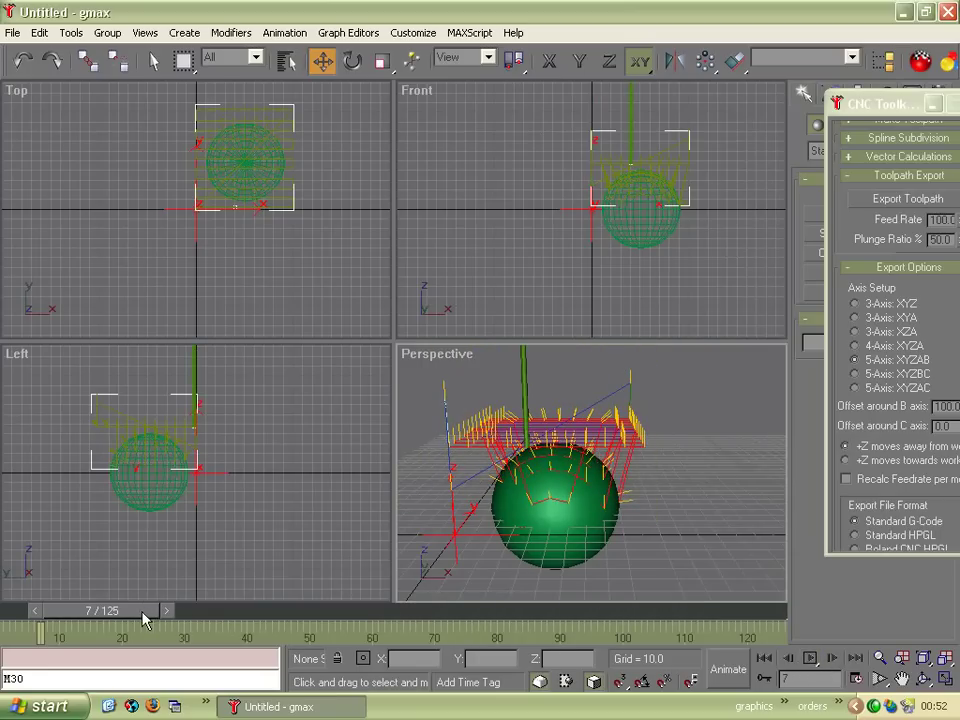
pyautogui.moveTo(143, 620); pyautogui.dragTo(453, 613)
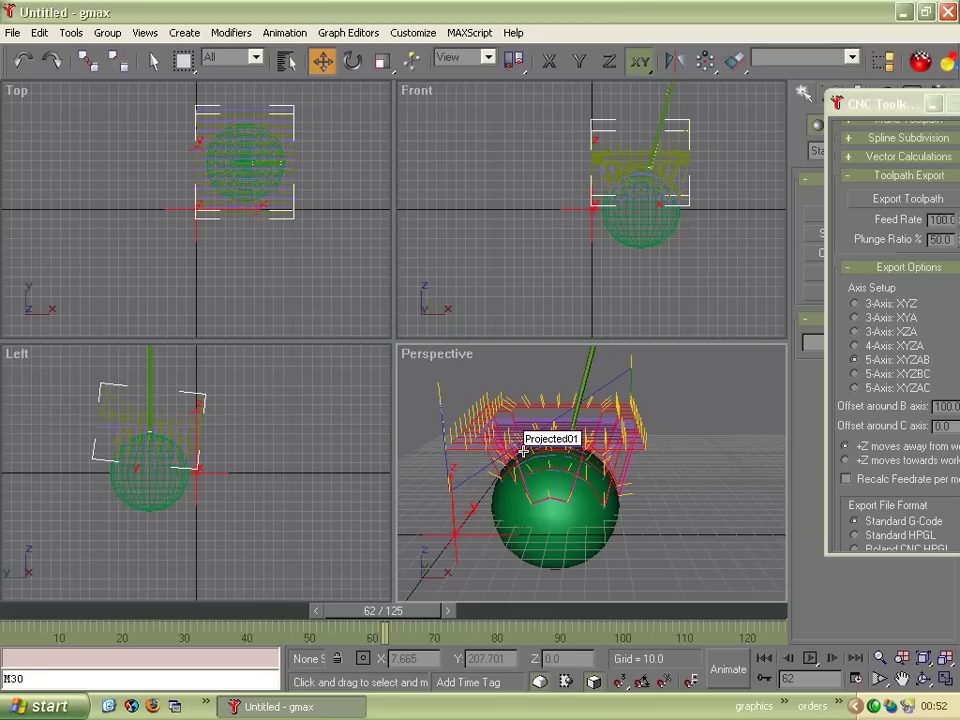
pyautogui.moveTo(396, 613); pyautogui.dragTo(531, 634)
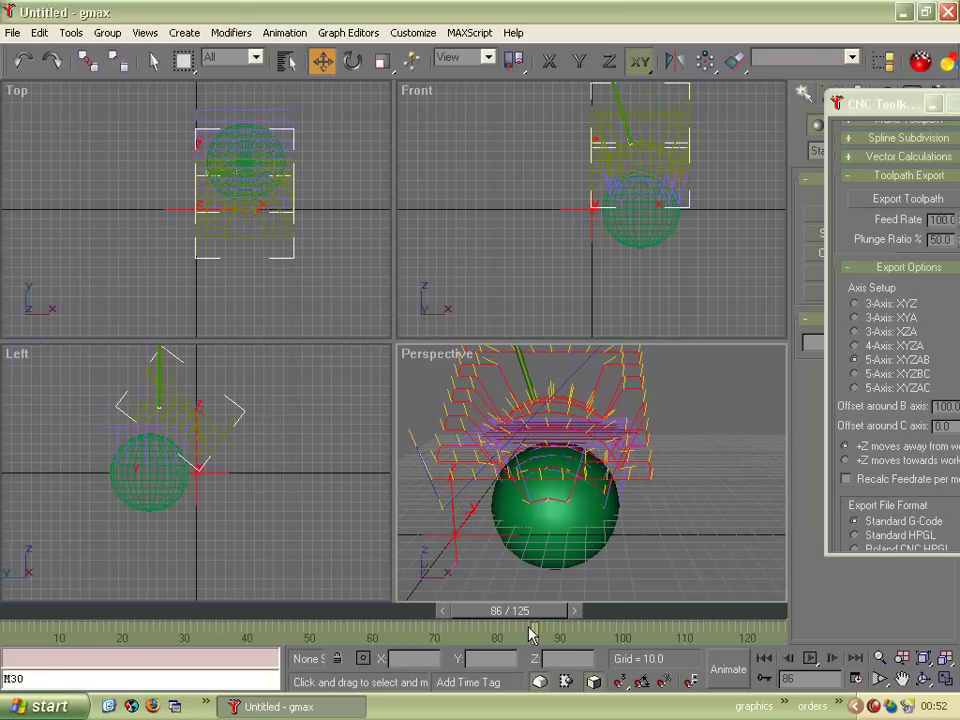